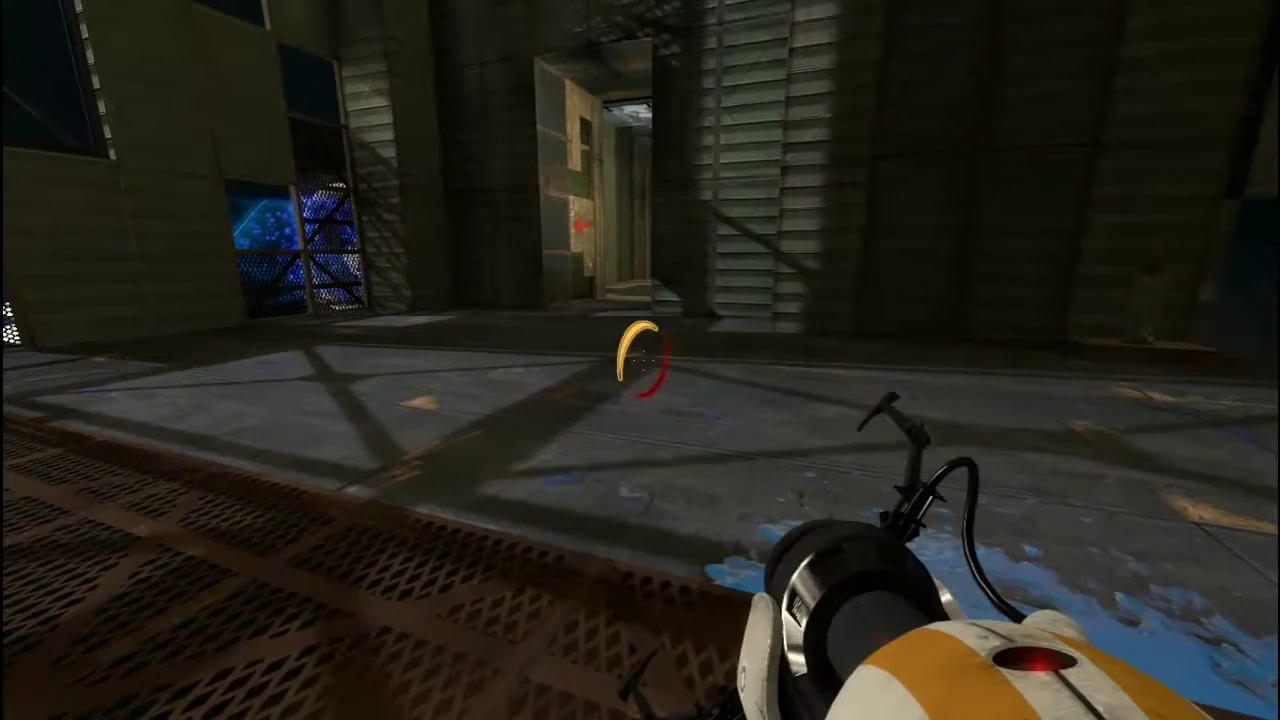
Walk to the partner by the EXIT wall, portal the angled panel, and gesture.
key(w)
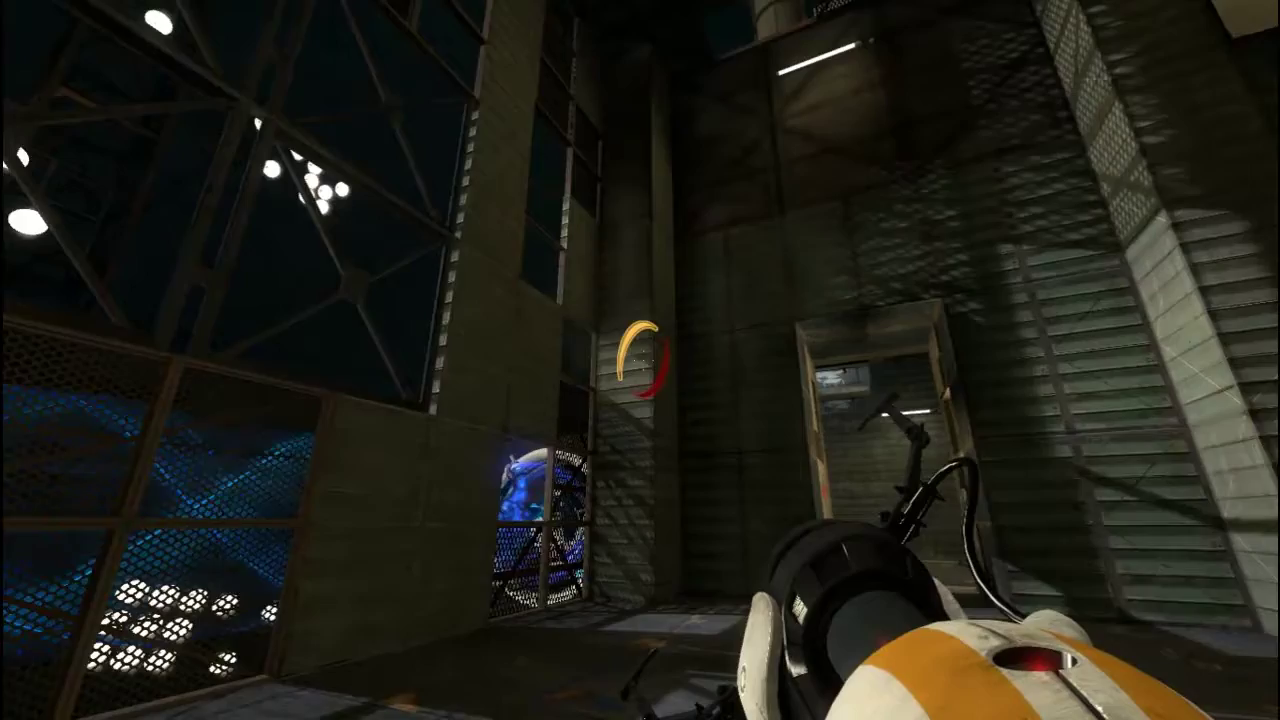
key(w)
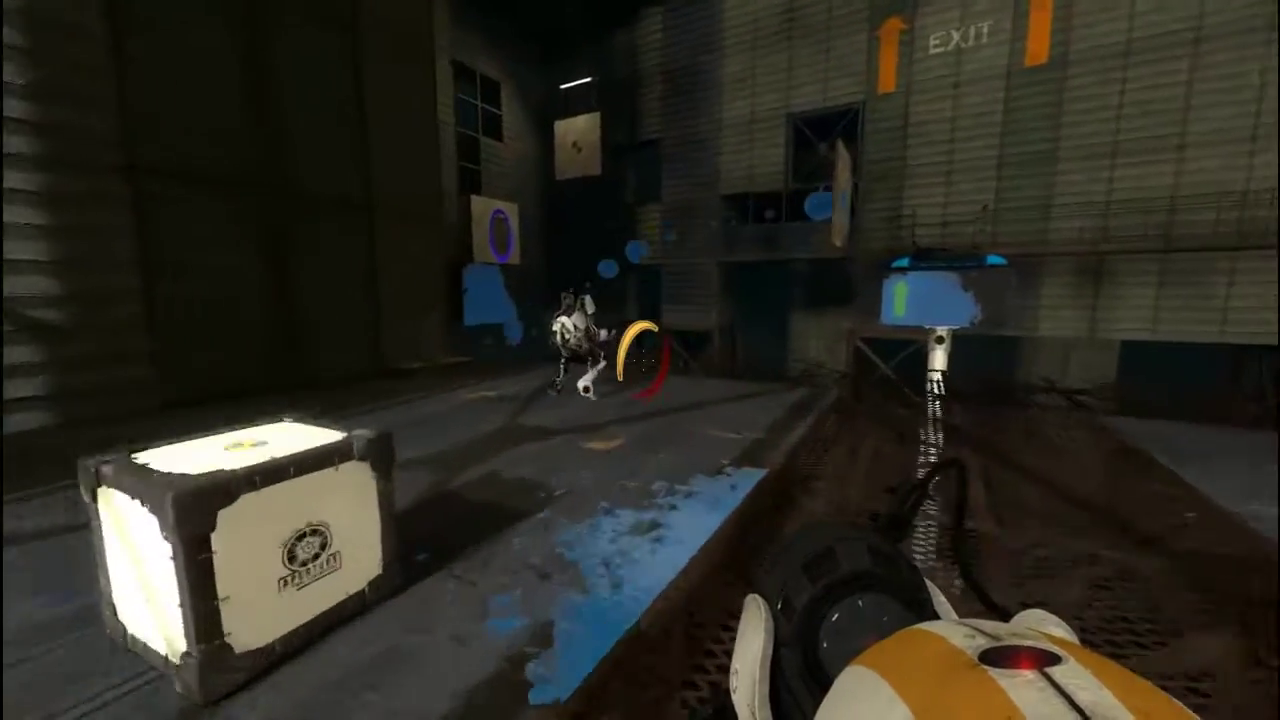
key(w)
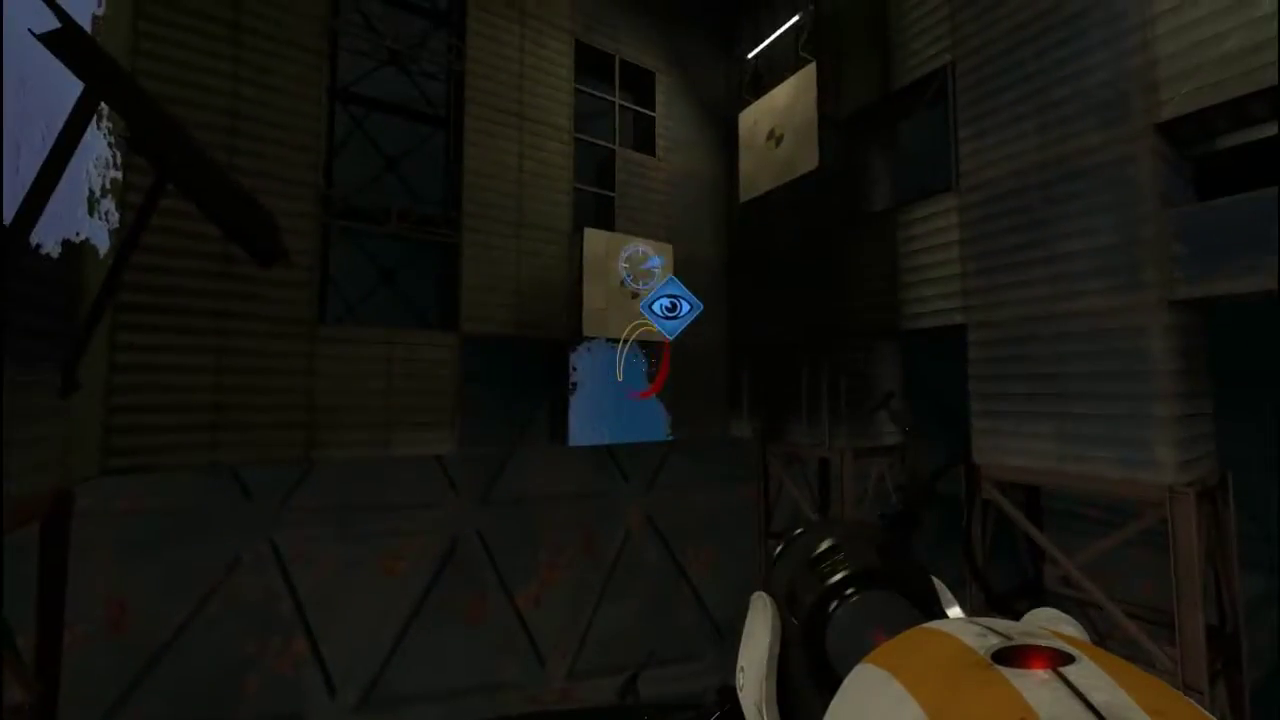
click(640, 360)
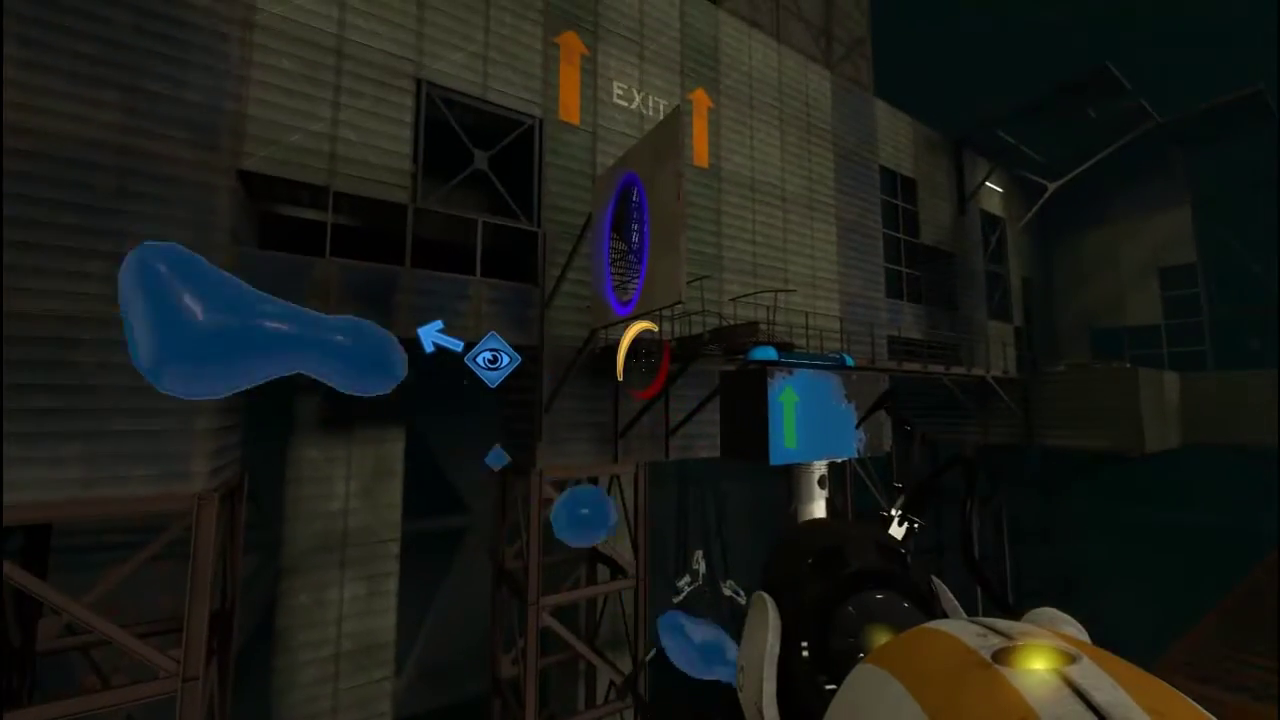
key(g)
key(g)
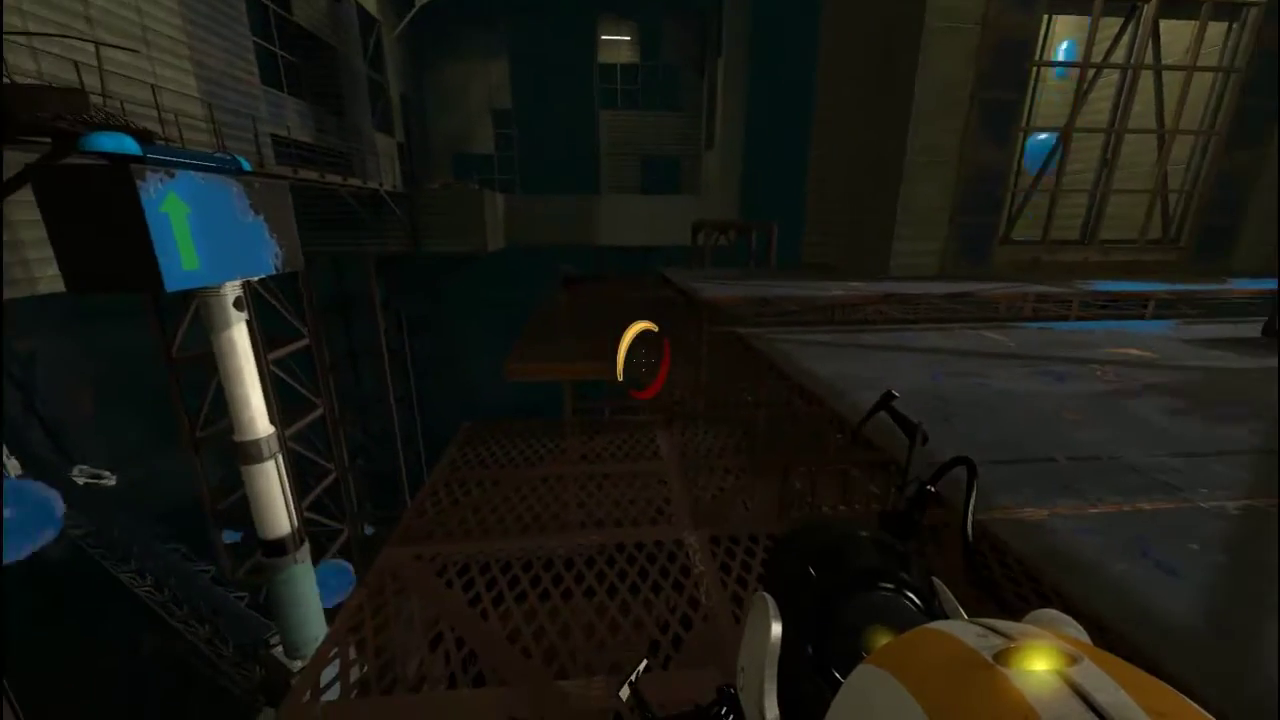
Walk to the distant cube, then ride the blue funnel up toward the EXIT wall.
key(w)
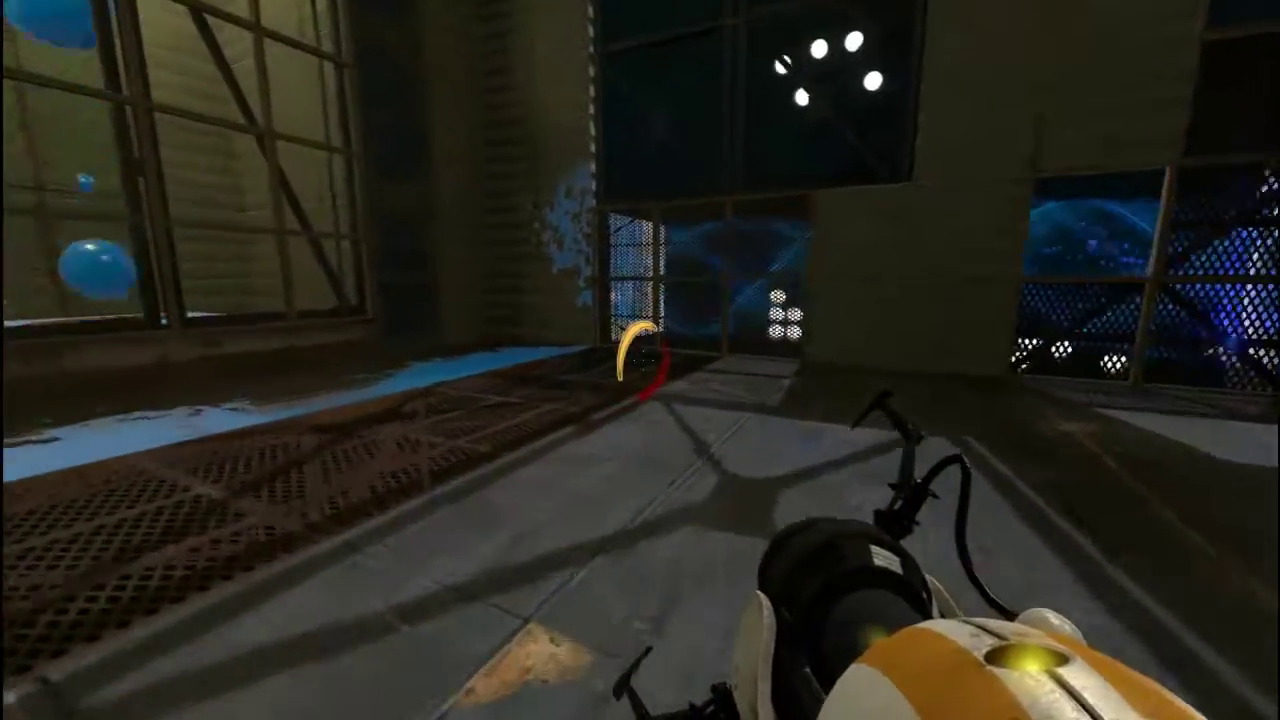
key(w)
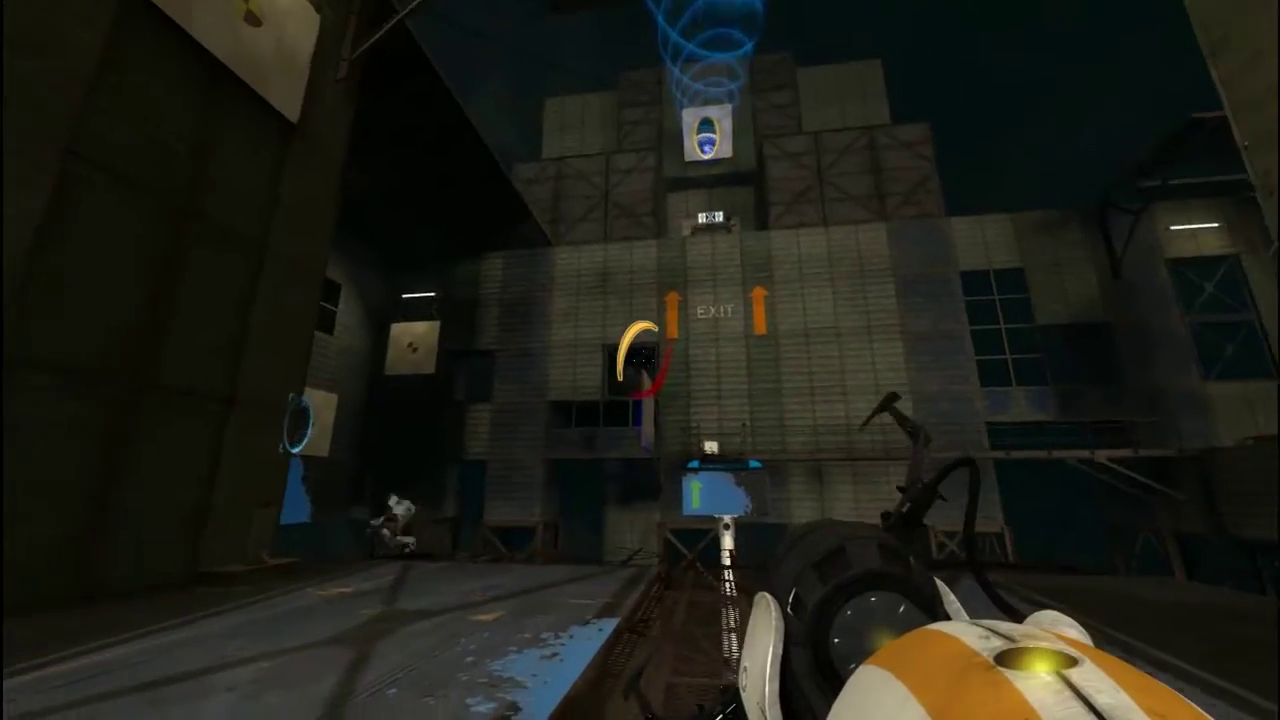
key(w)
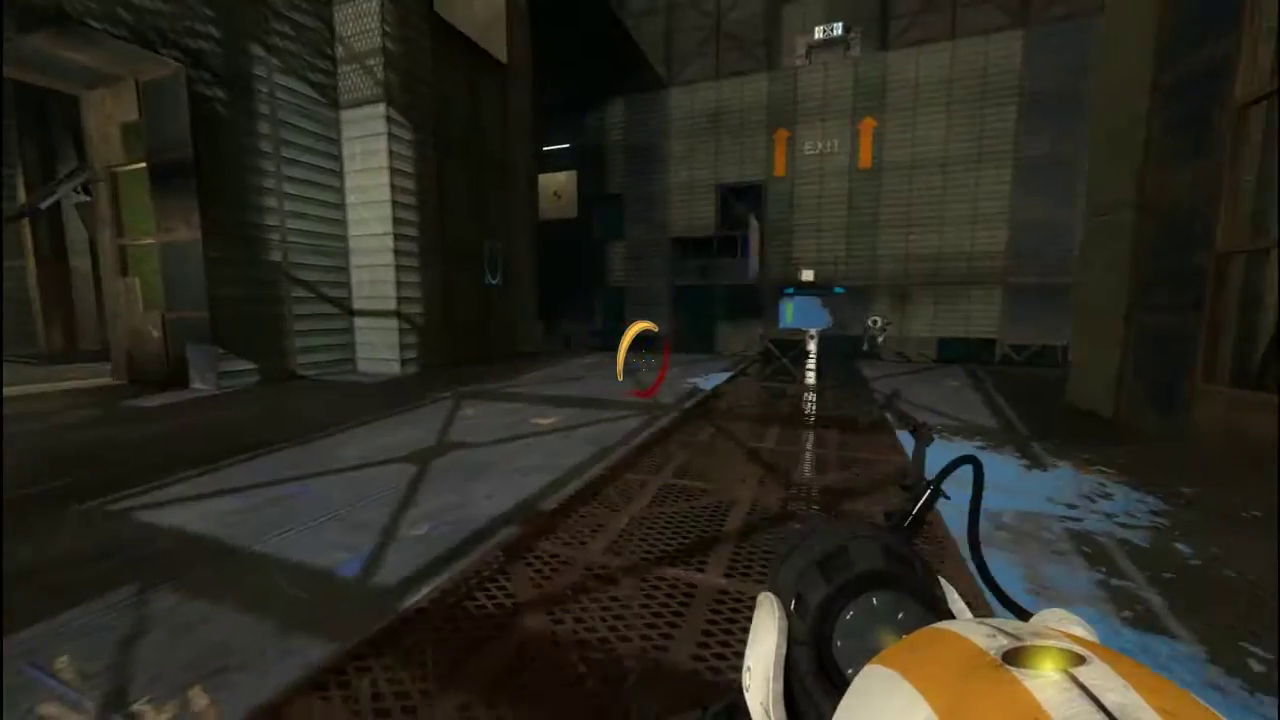
key(w)
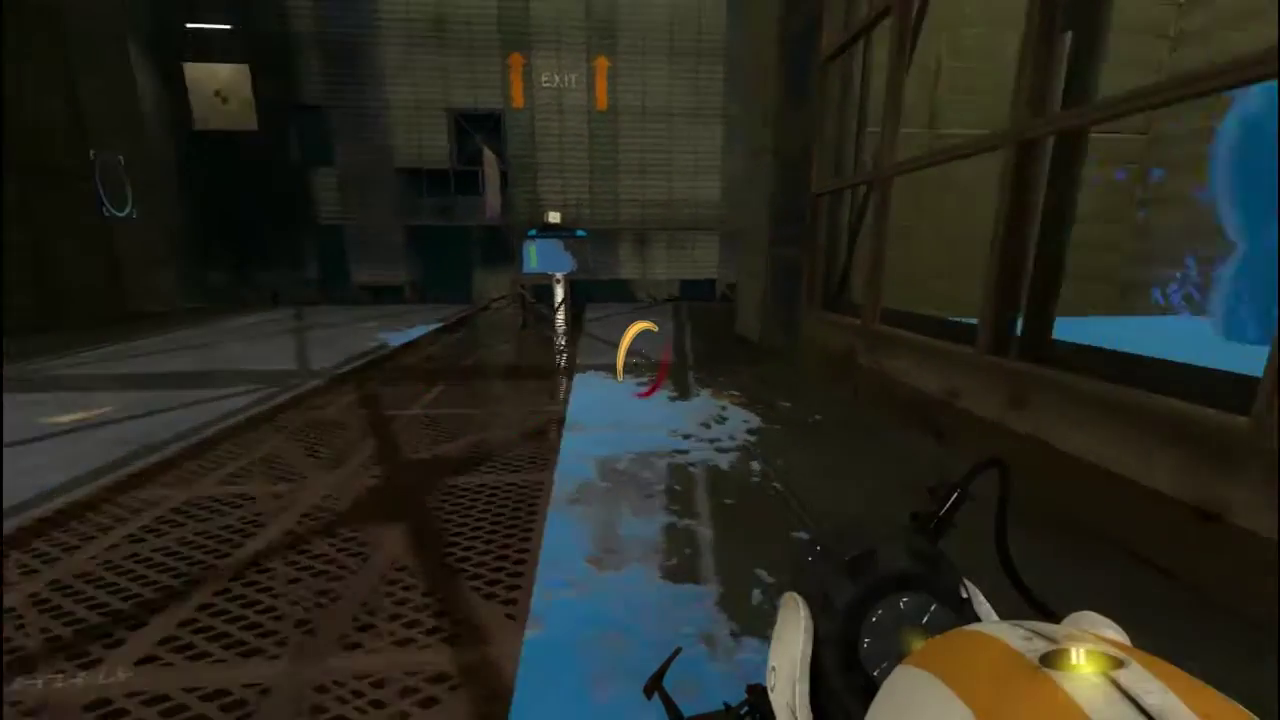
key(w)
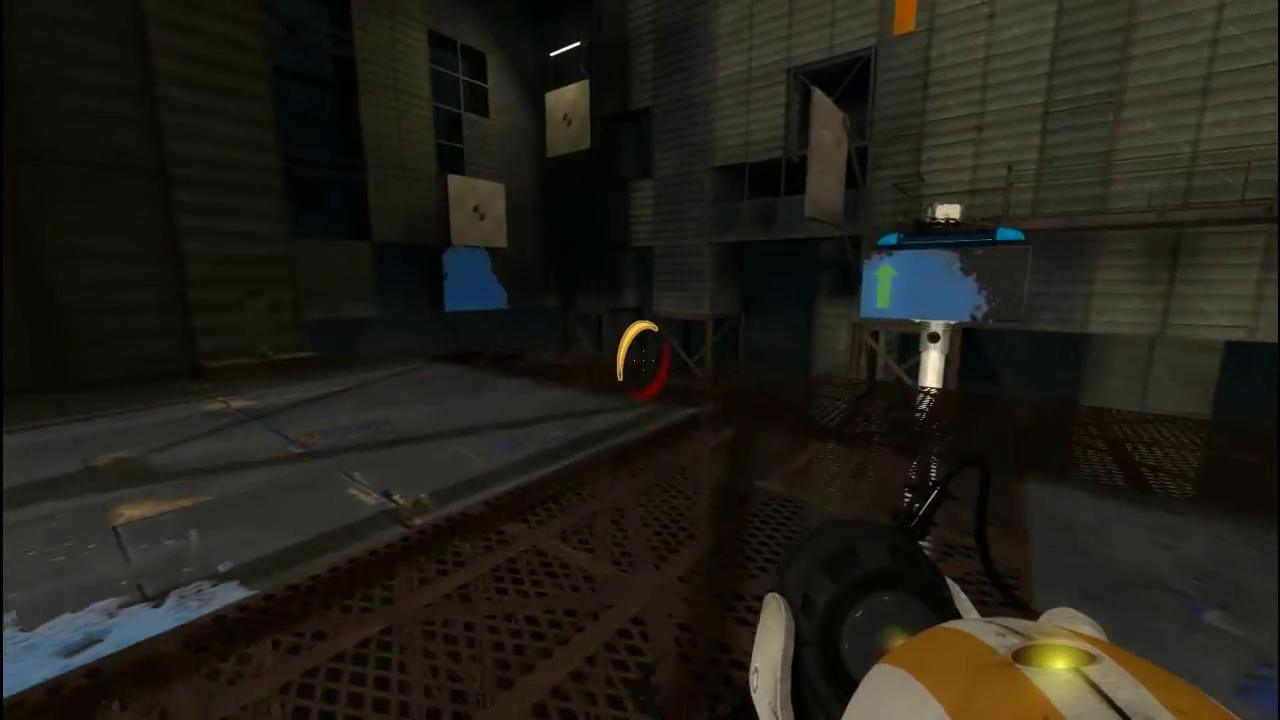
key(s)
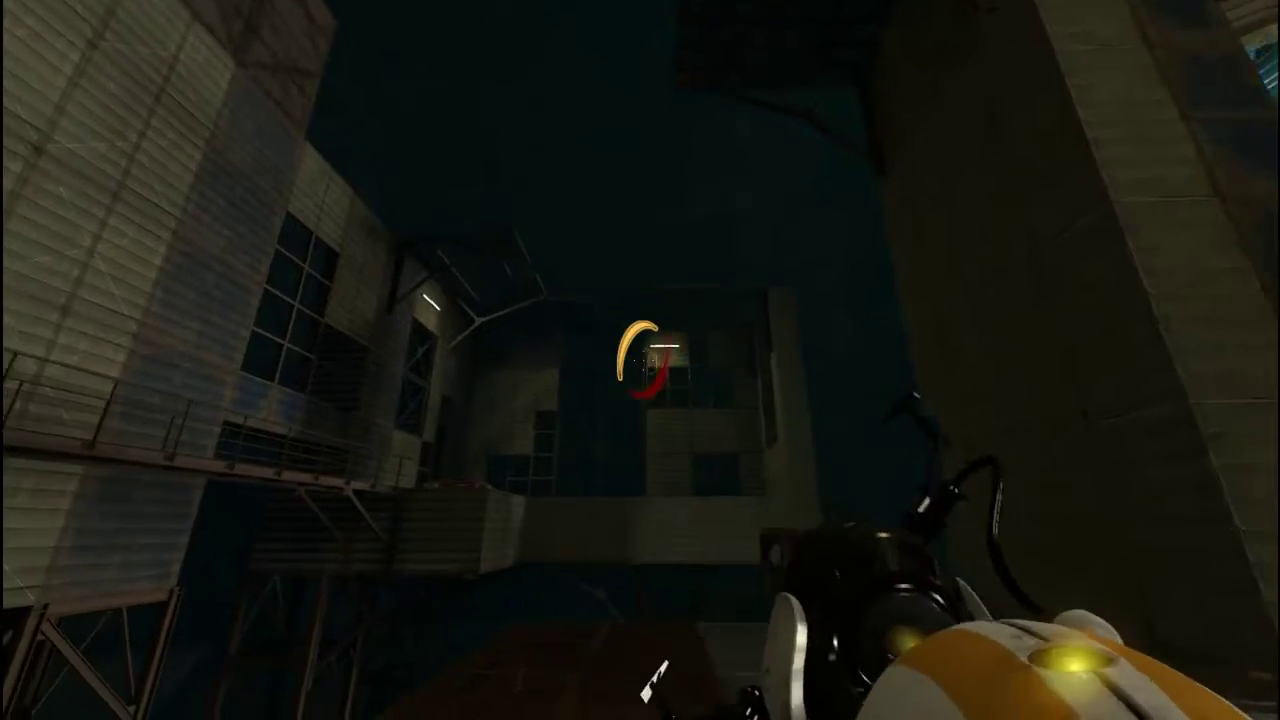
Place portals to route the blue funnel, ending on the white panel above EXIT.
click(640, 360)
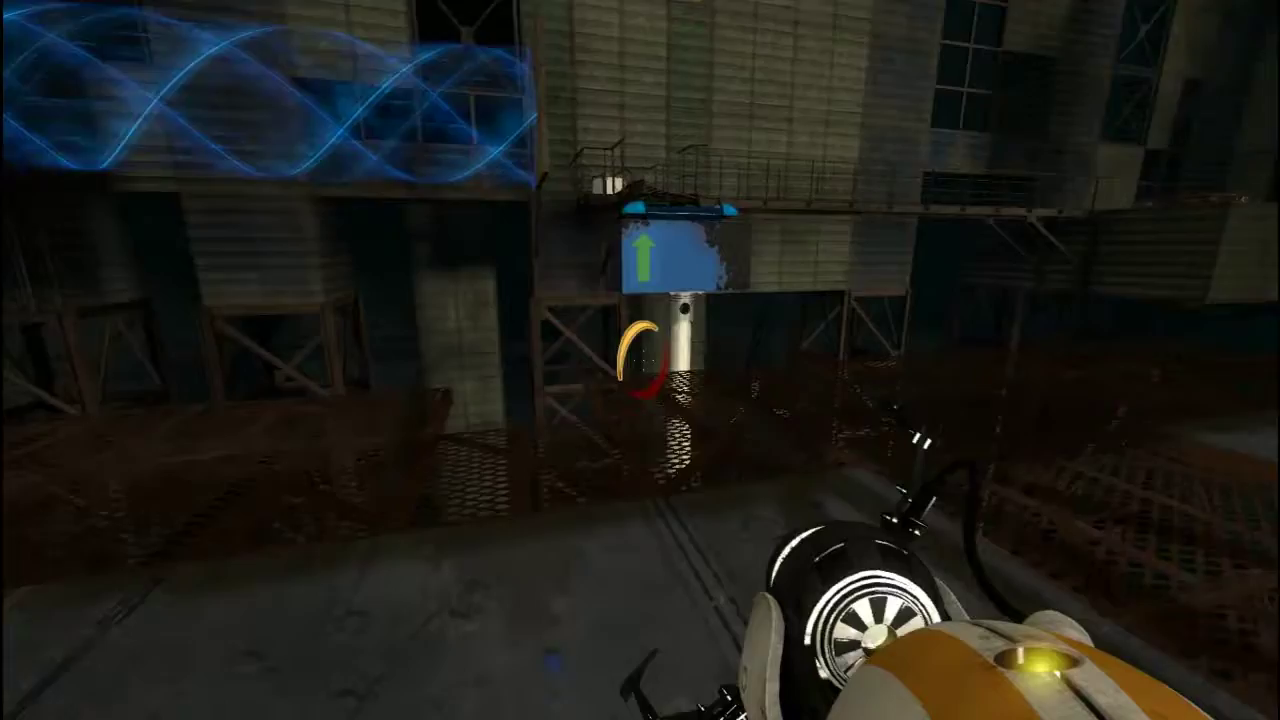
click(640, 360)
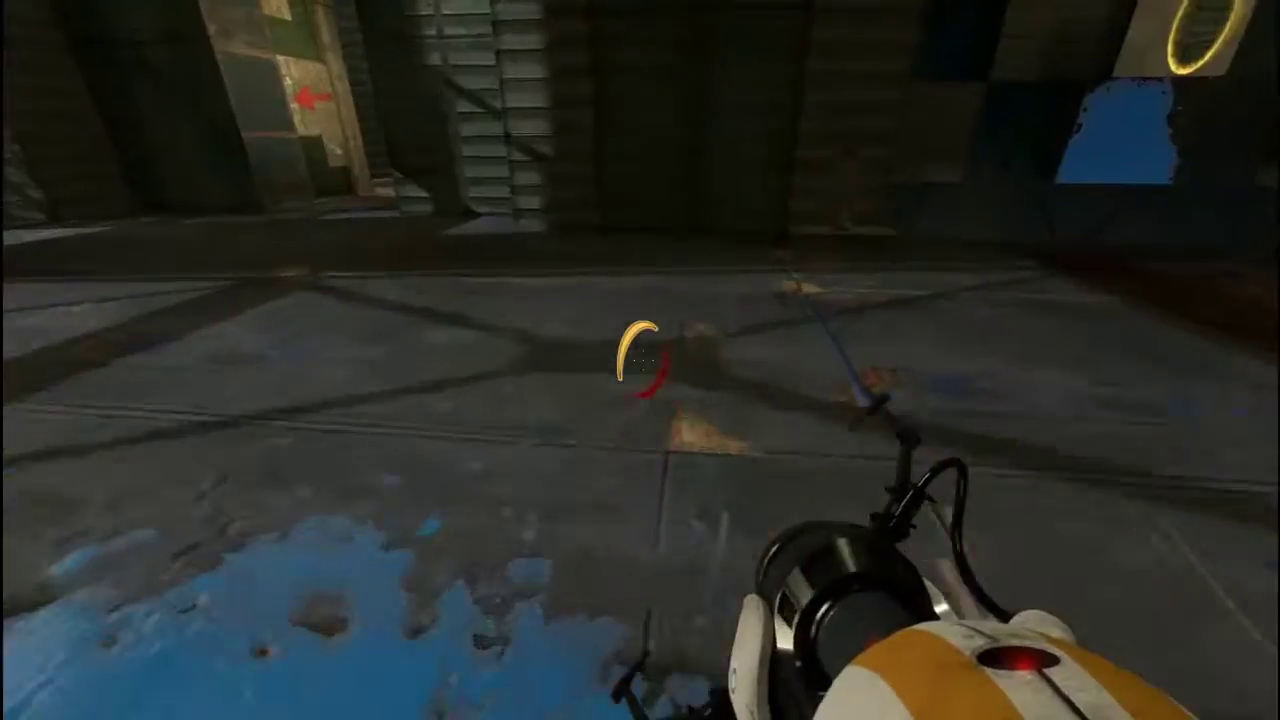
click(640, 360)
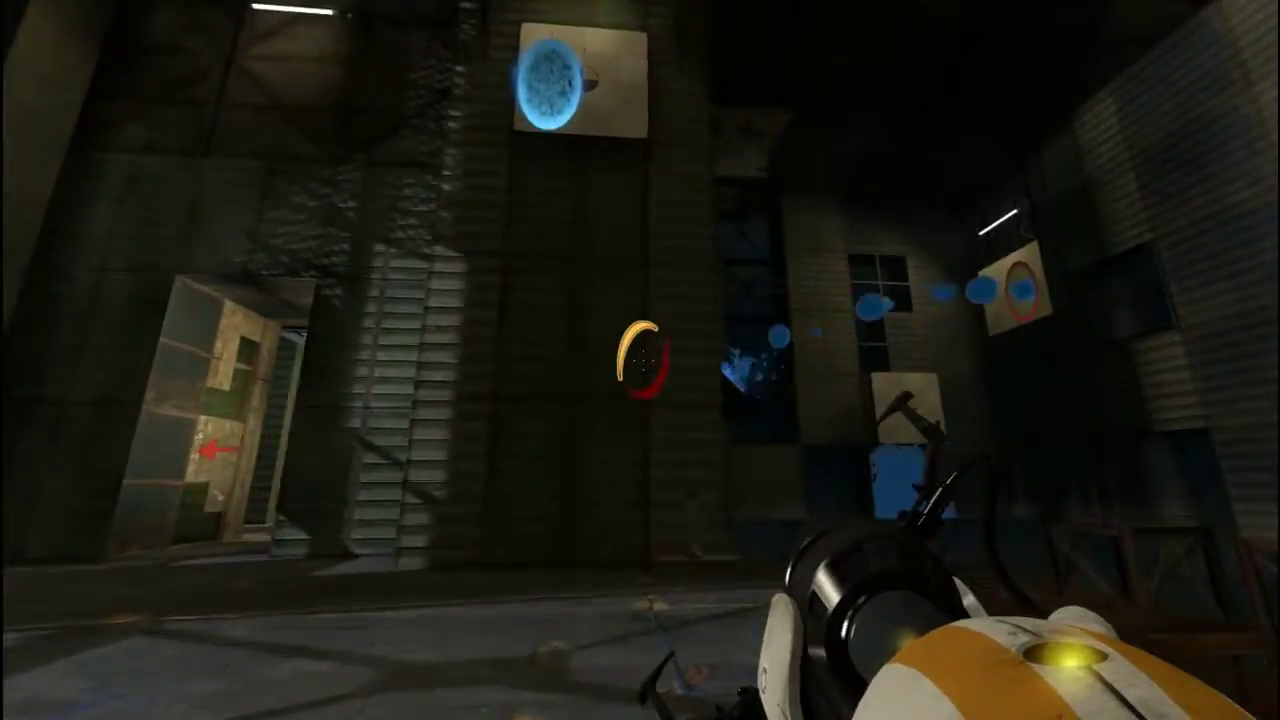
right_click(640, 360)
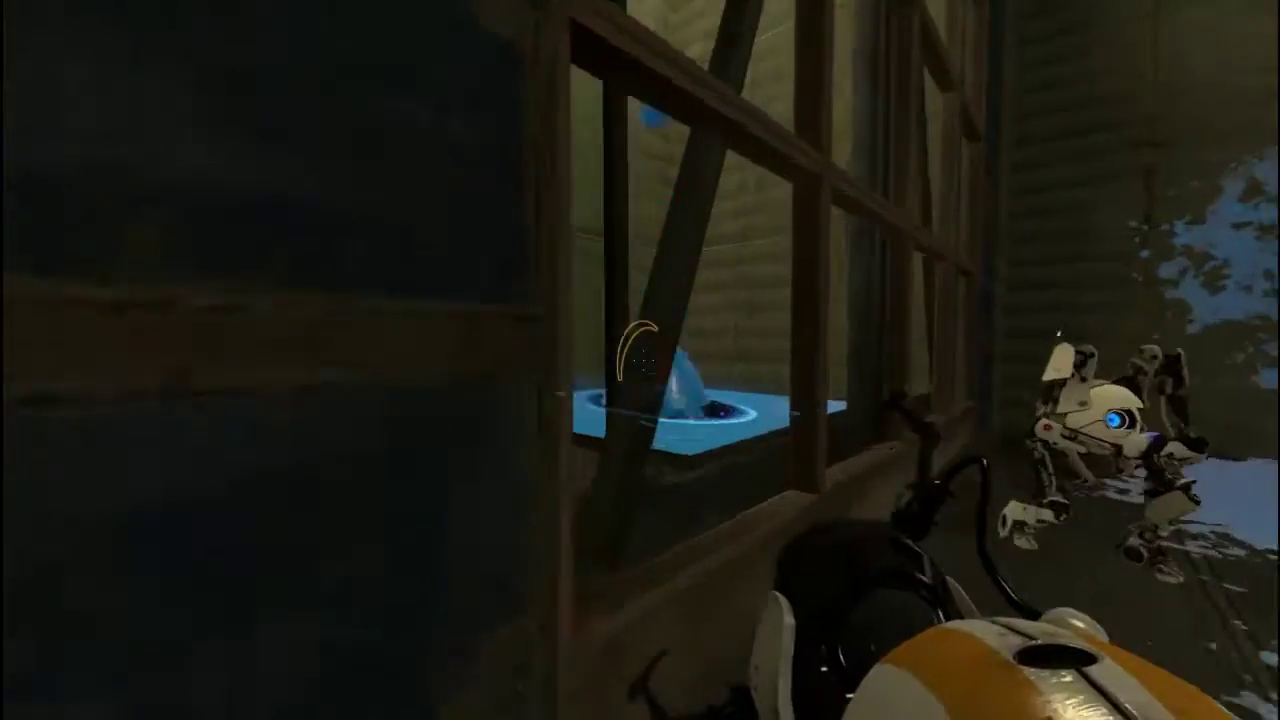
click(640, 360)
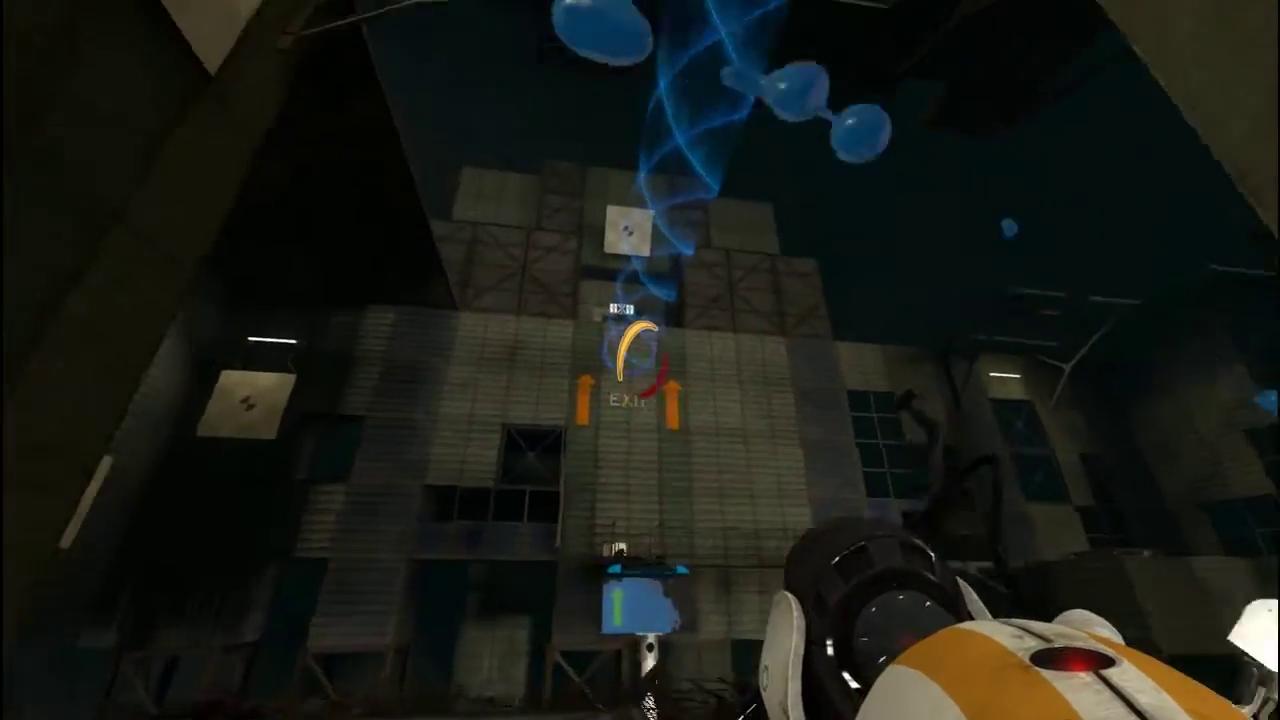
right_click(640, 360)
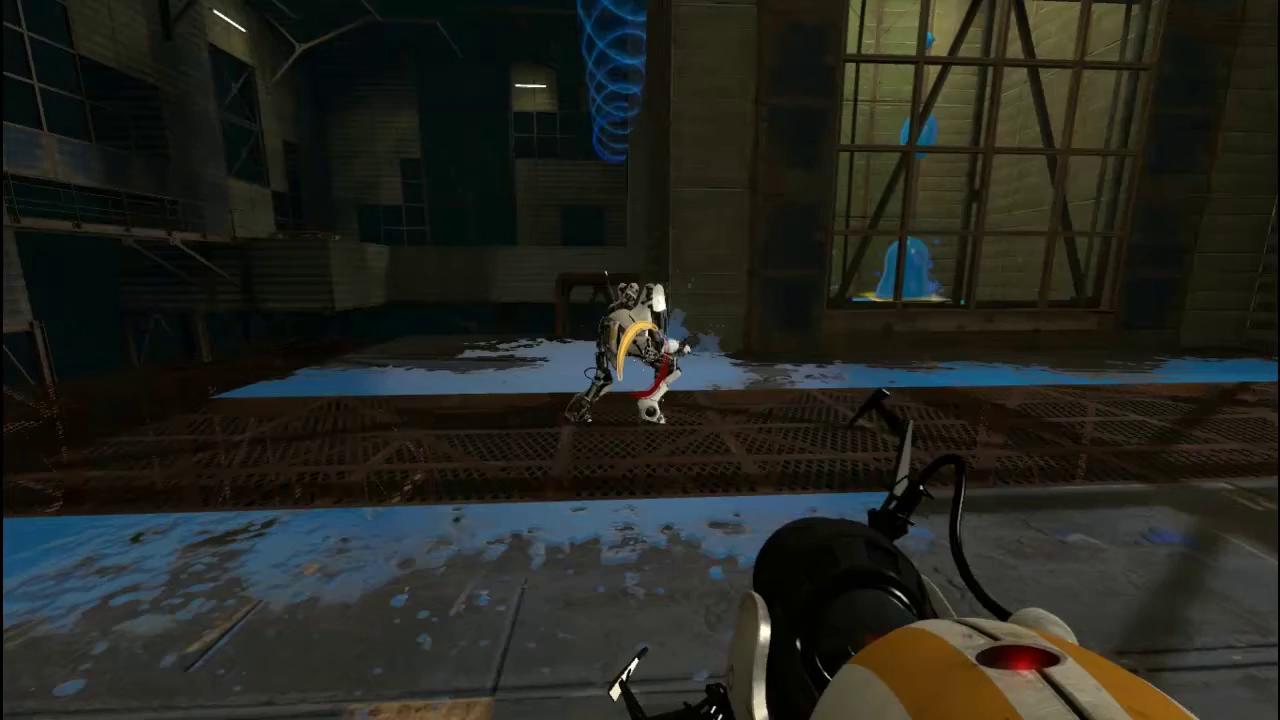
Bounce off the blue gel and portal the white target panel mid-fall.
key(w)
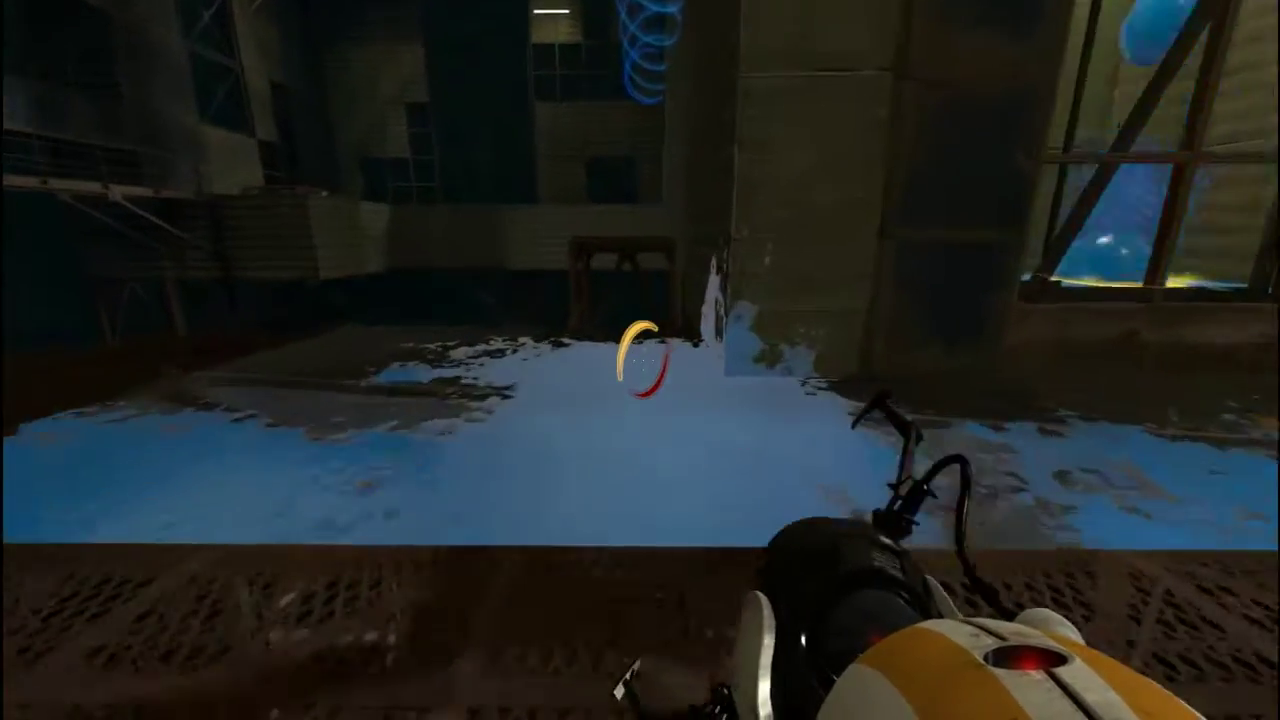
key(space)
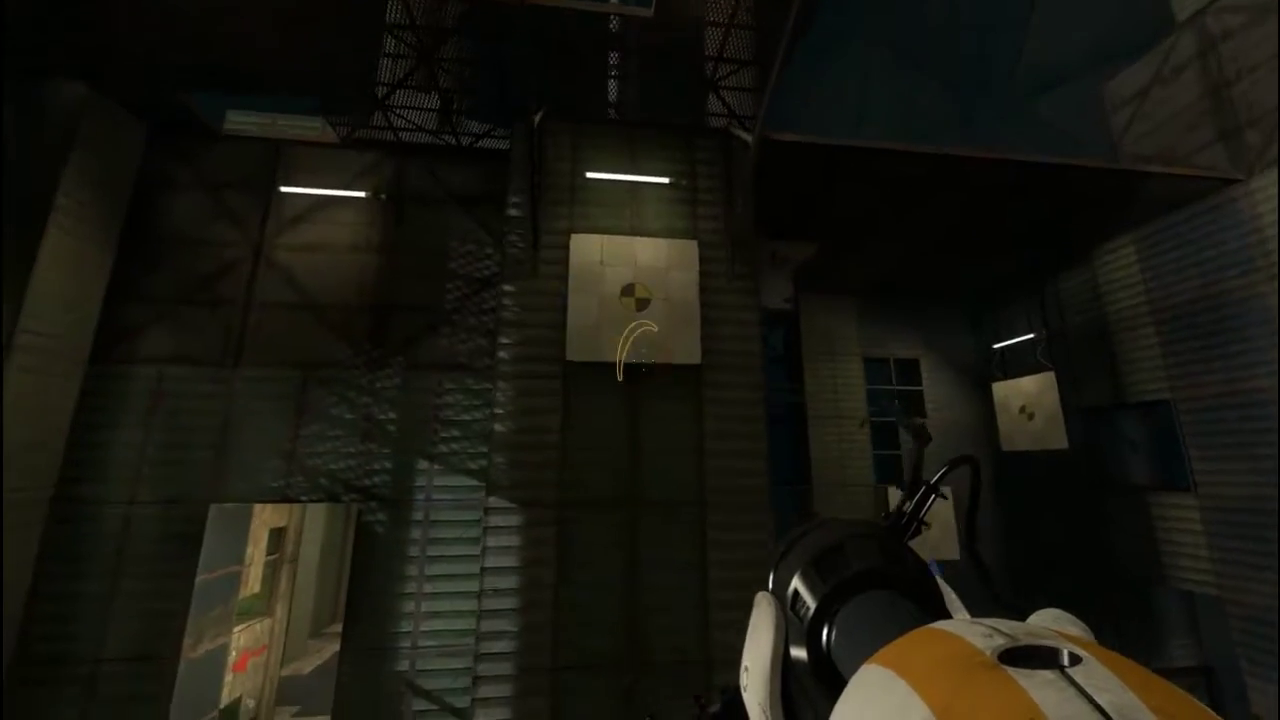
click(640, 360)
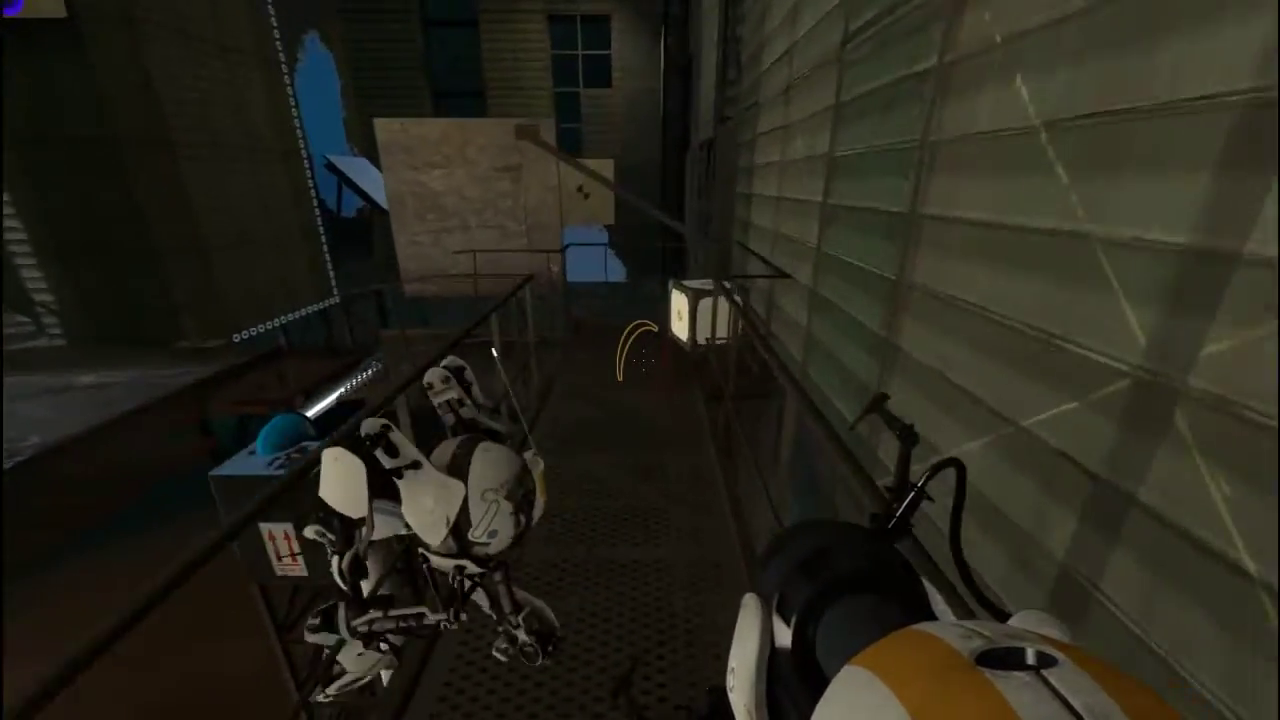
Set the cube on the red platform, retake it, and head toward the light bridge.
key(e)
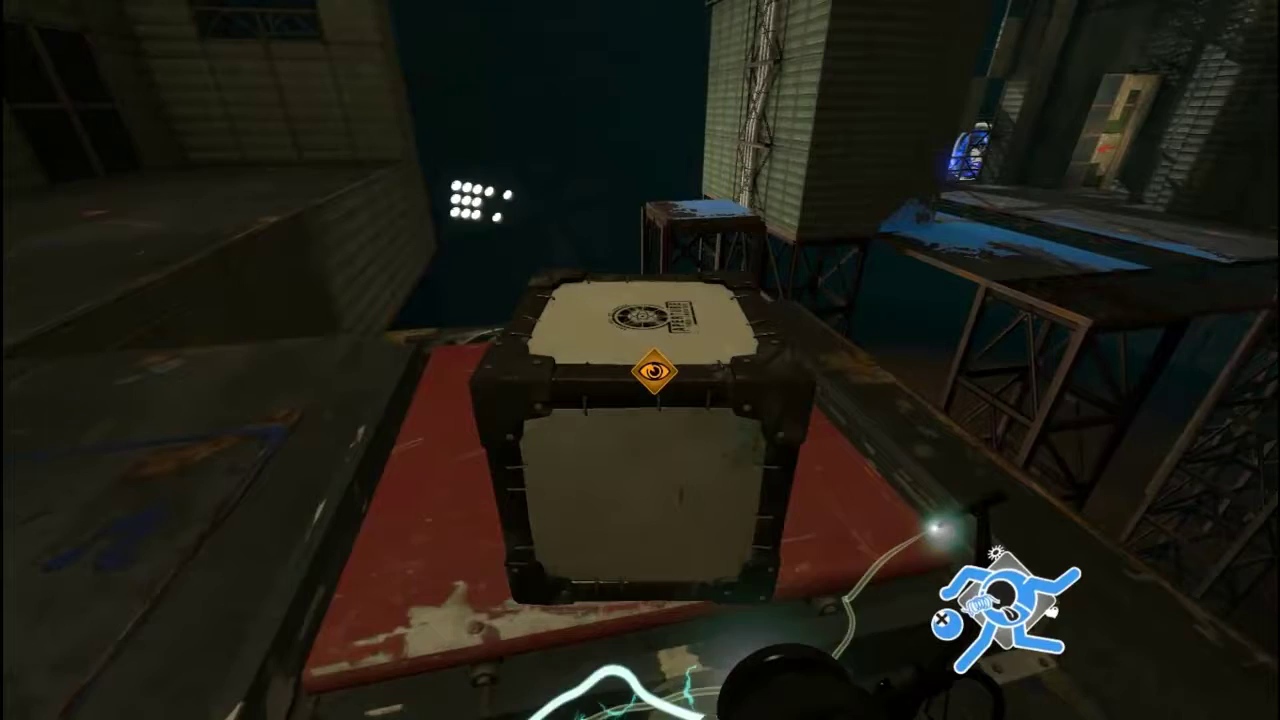
key(e)
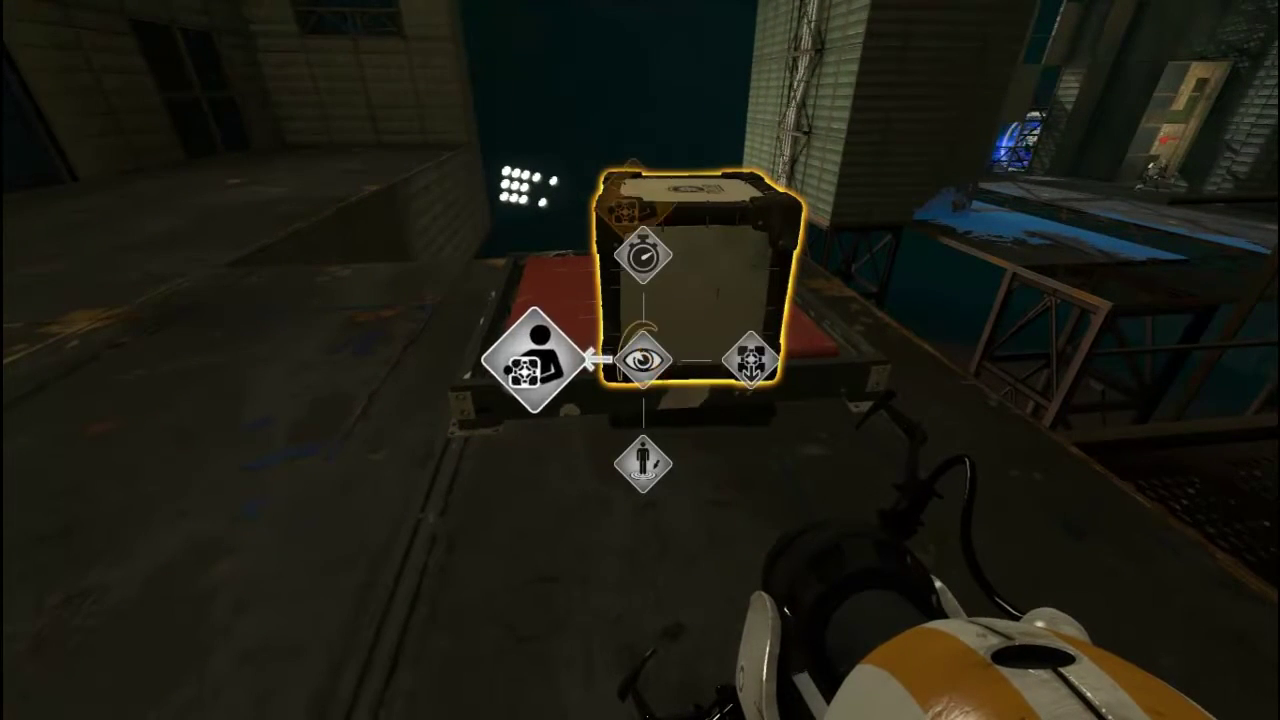
key(e)
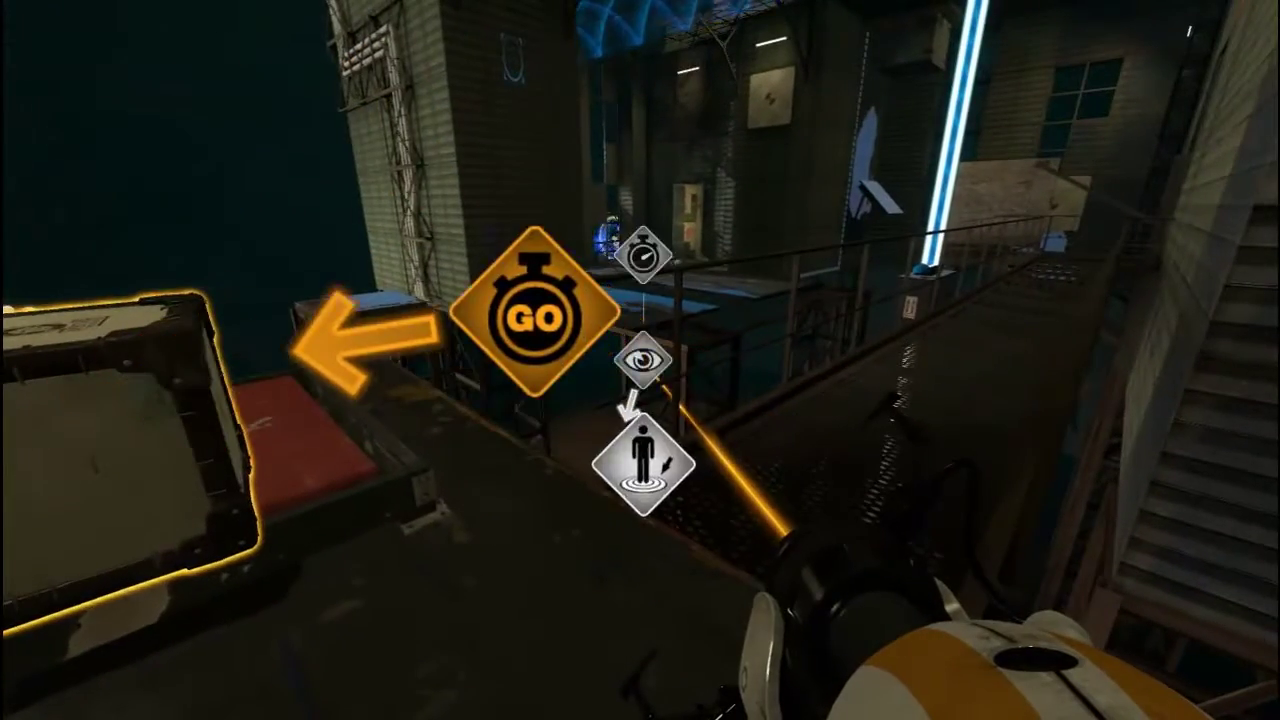
key(w)
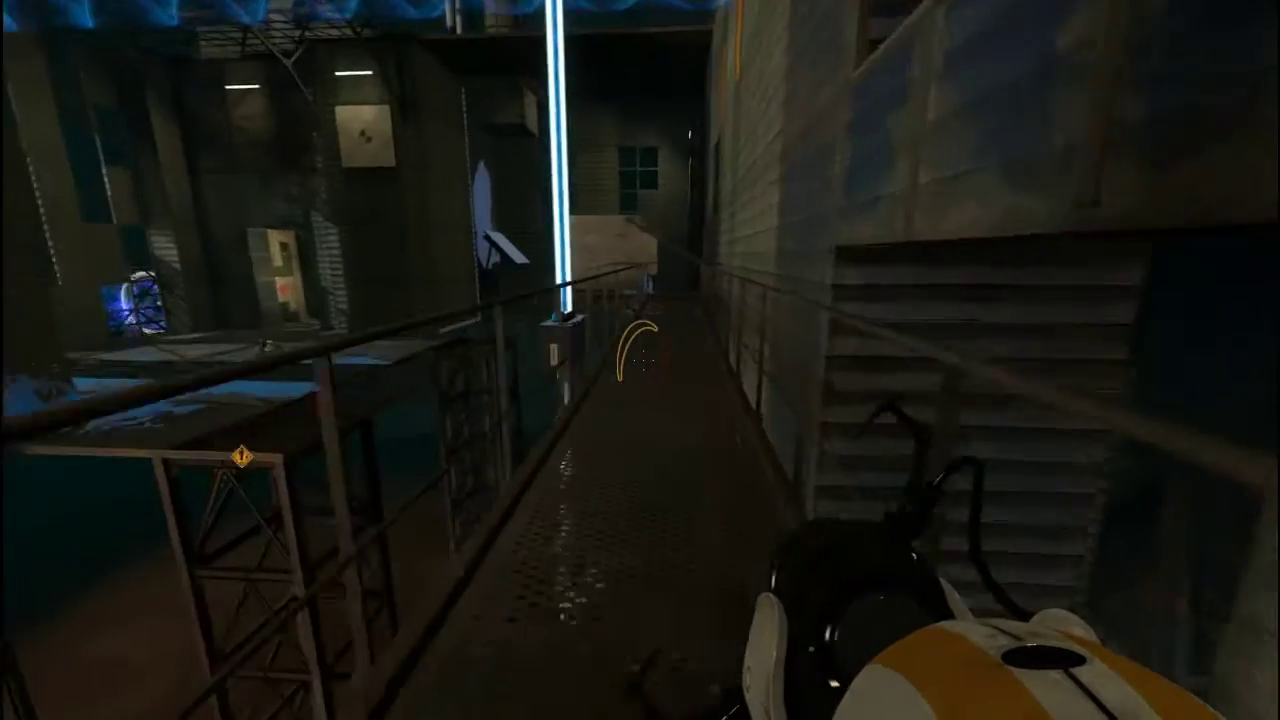
key(w)
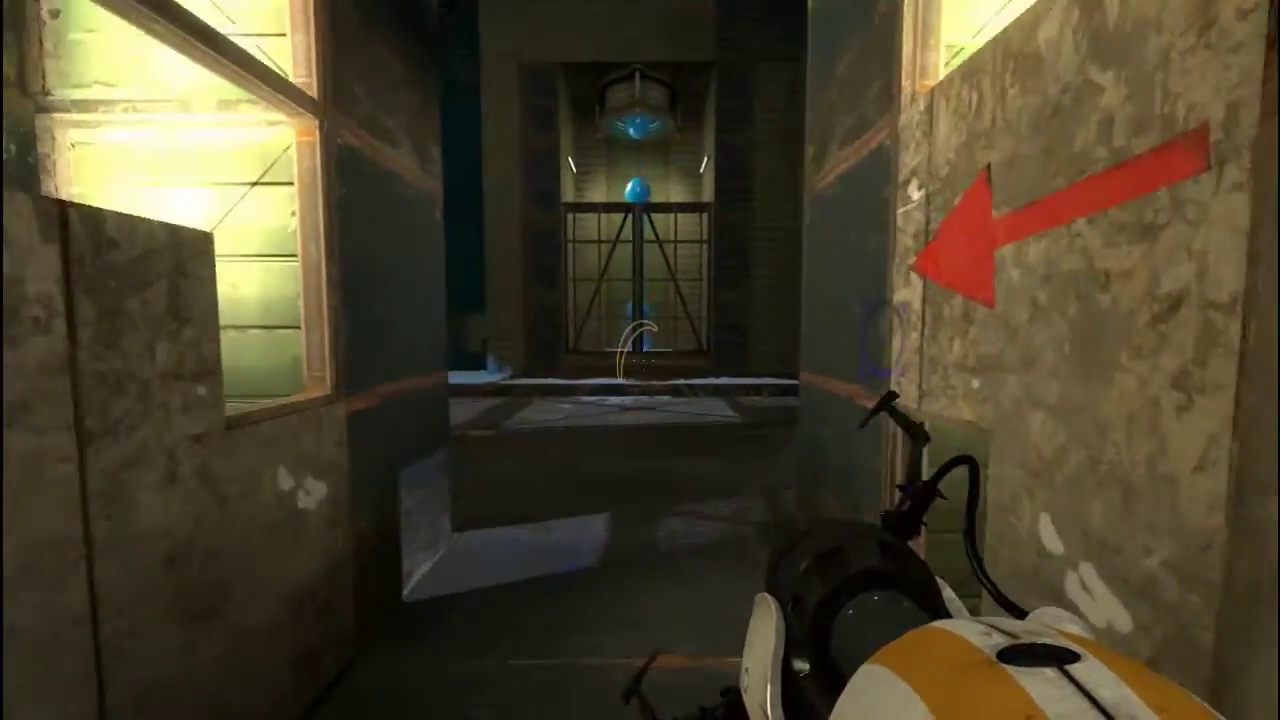
Portal the right and dark walls, then walk toward the tall glowing blue surface.
click(640, 360)
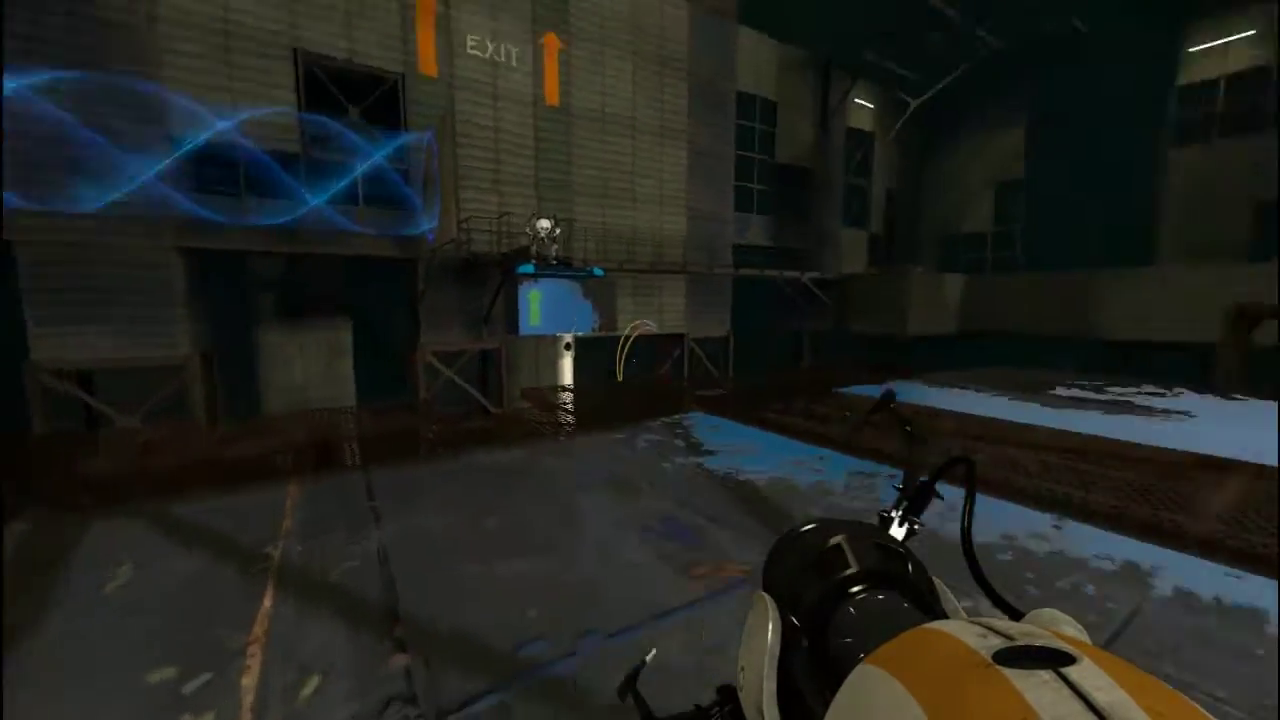
right_click(640, 355)
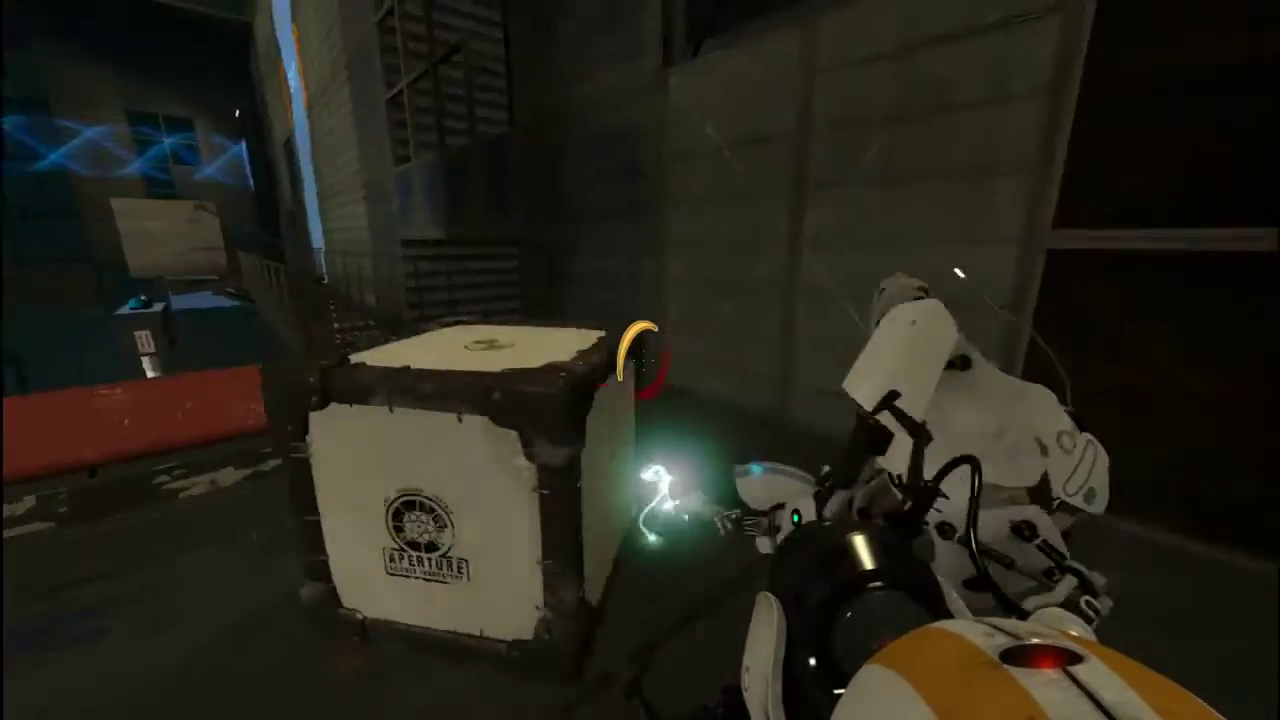
key(w)
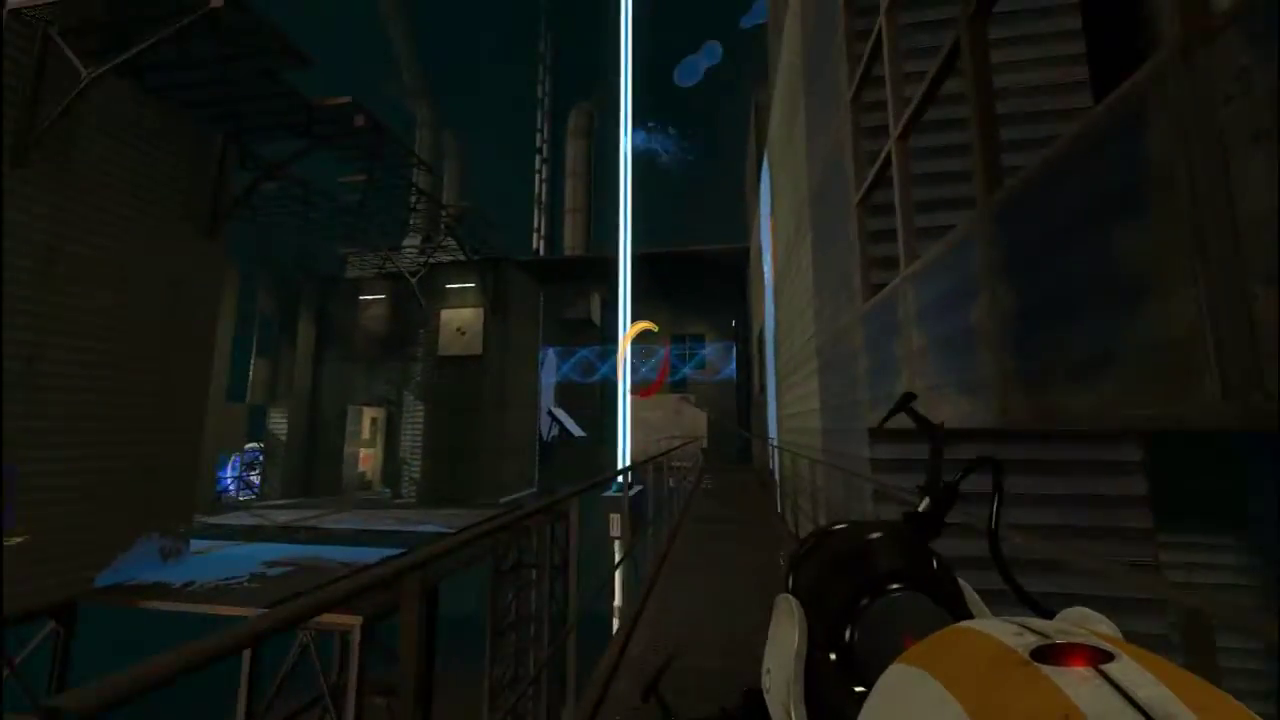
key(w)
key(w)
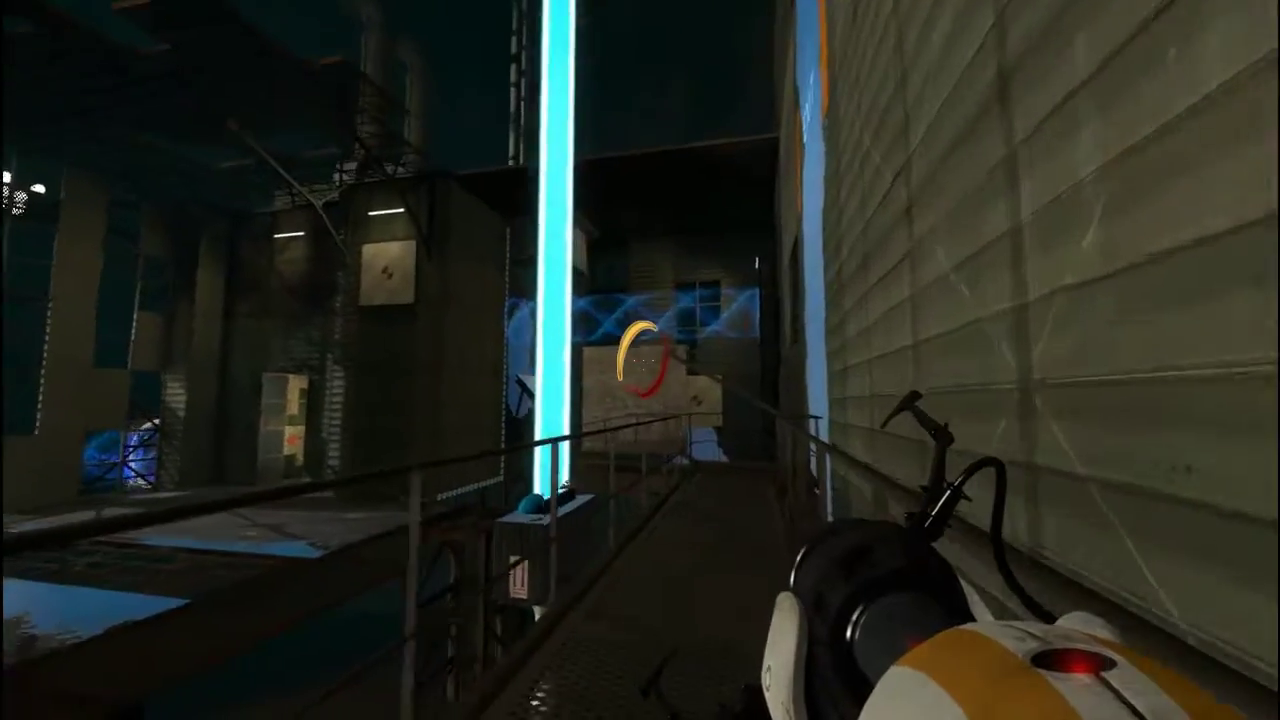
key(w)
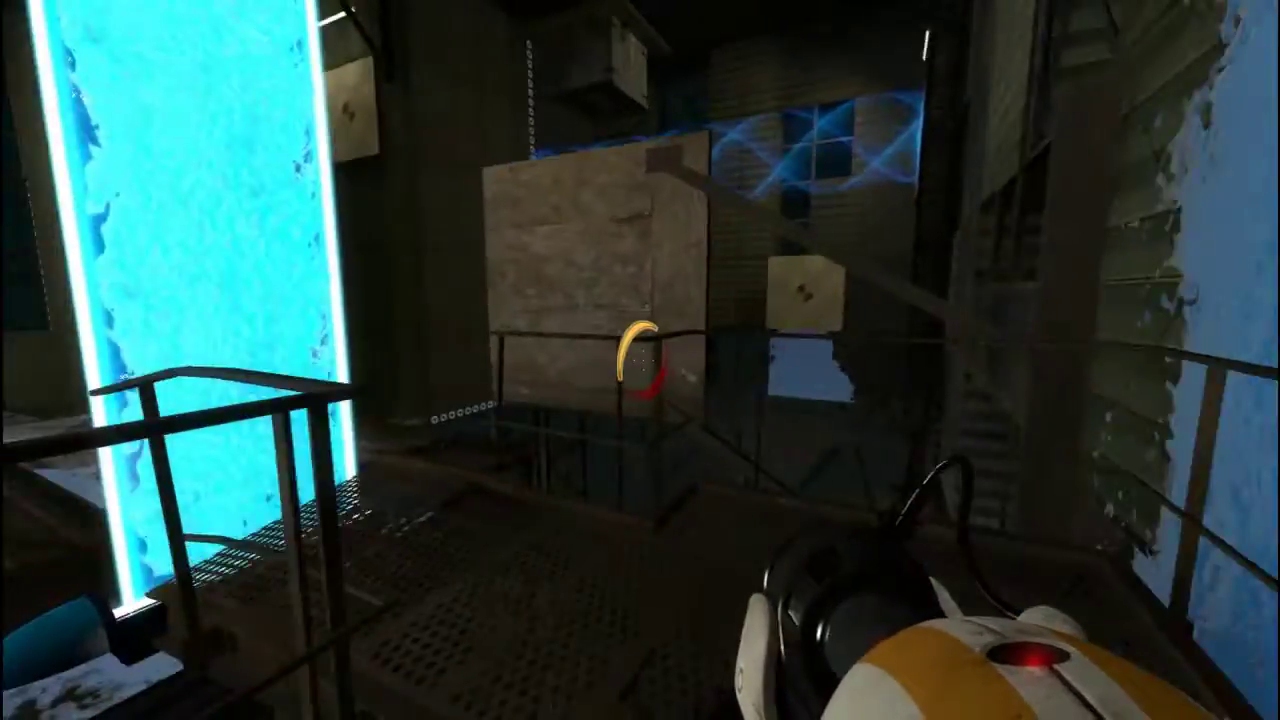
key(w)
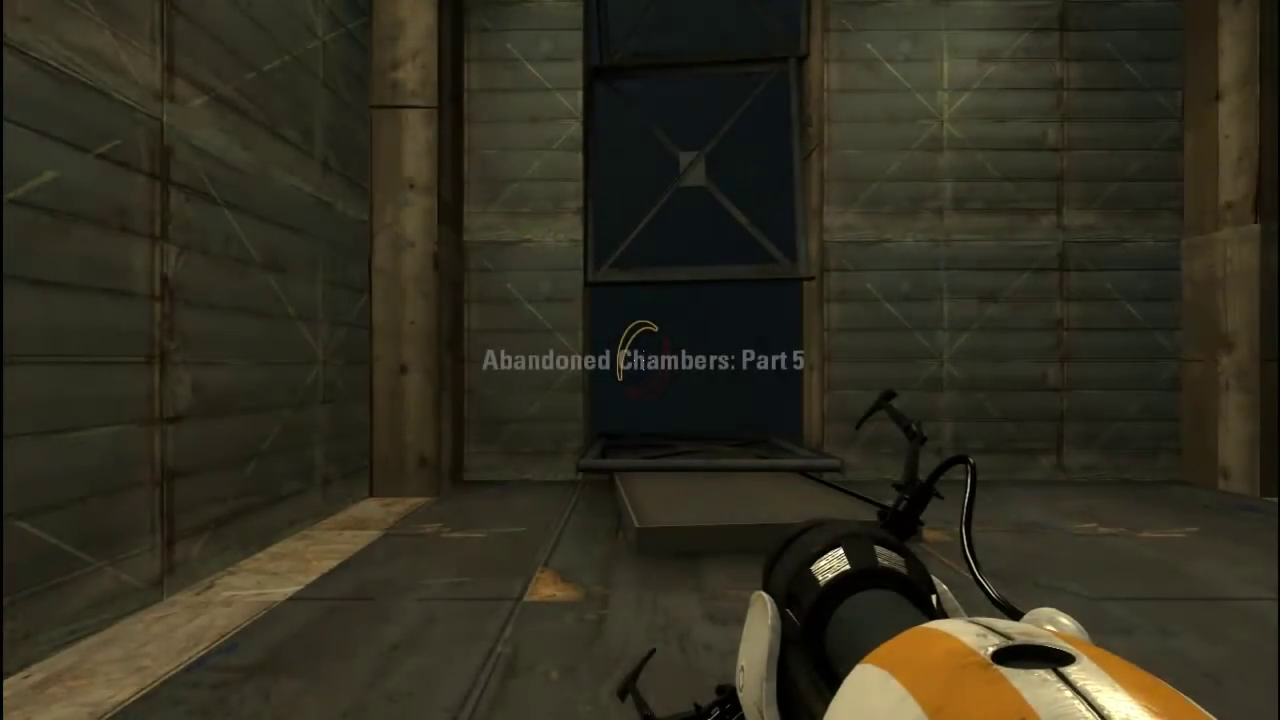
Walk past the caution crates and wooden corridor to the water window, then open the console.
key(w)
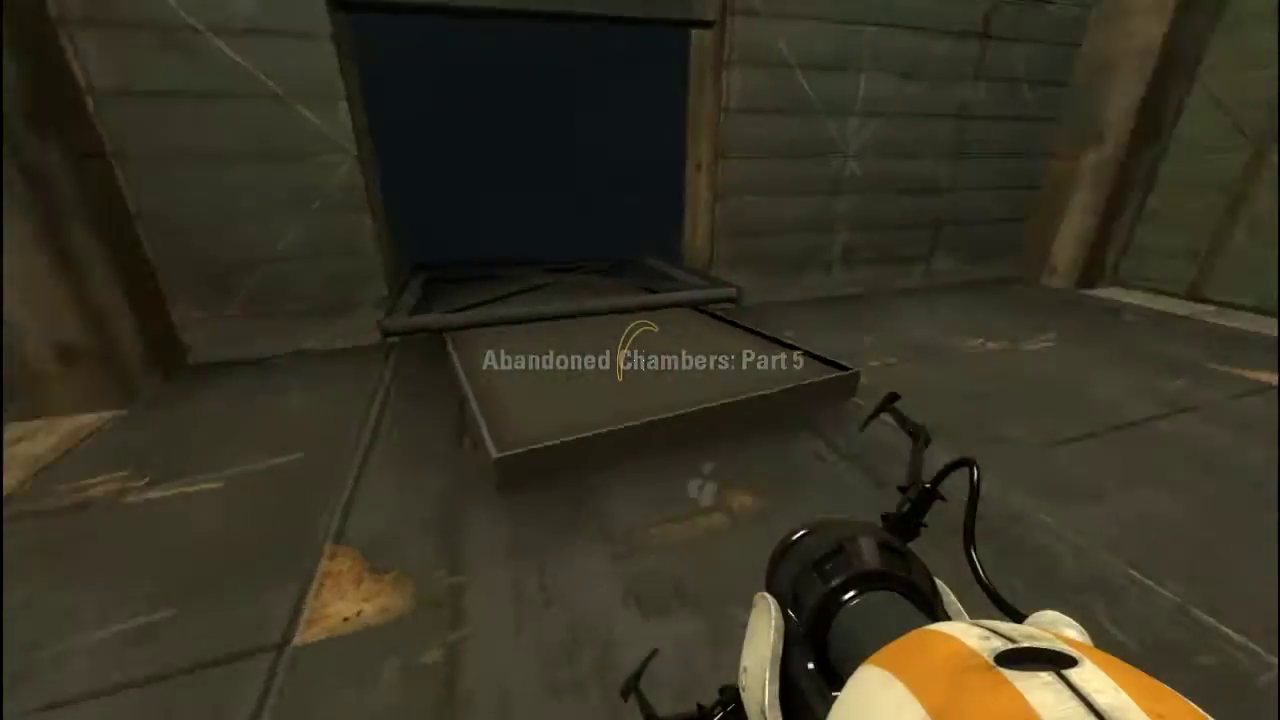
key(w)
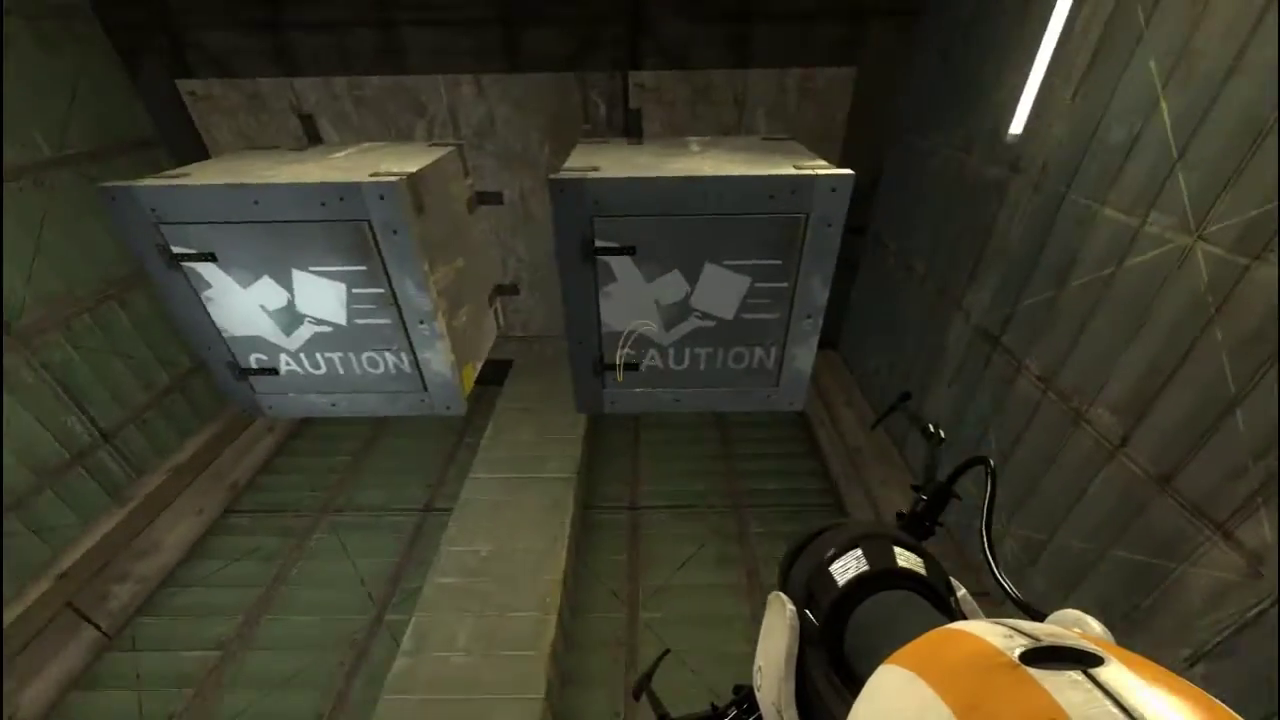
key(w)
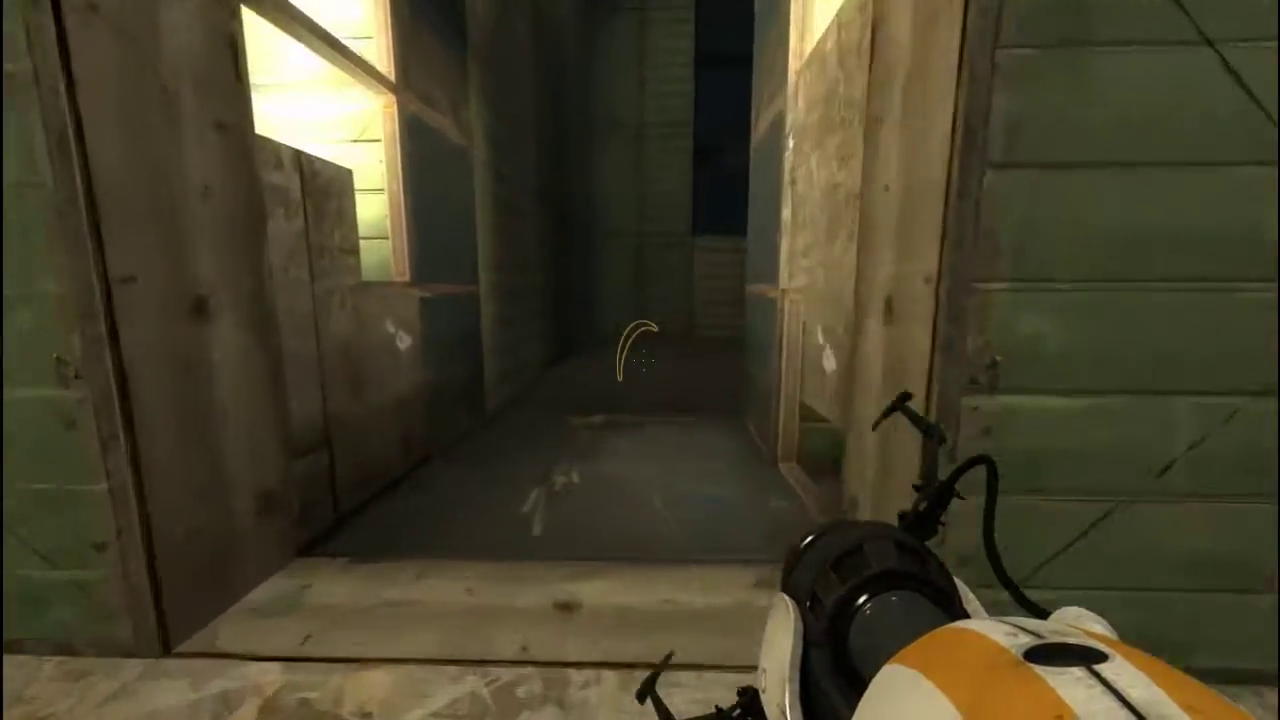
key(w)
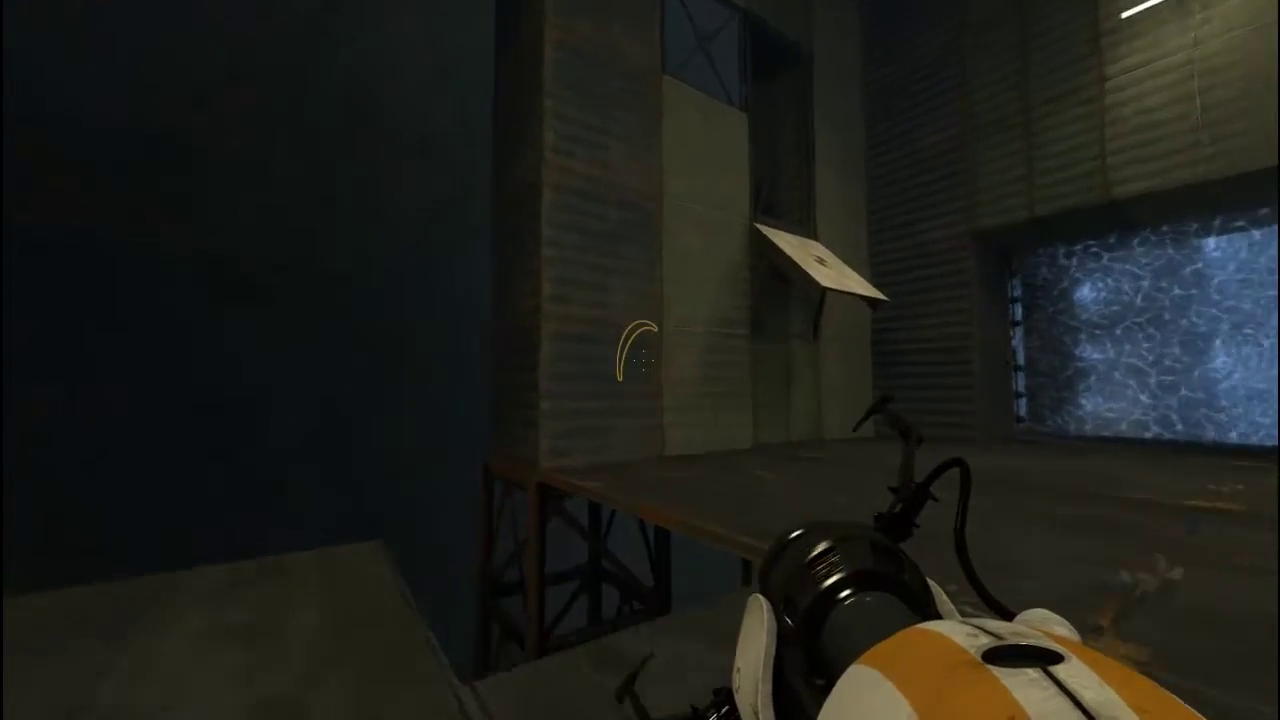
key(w)
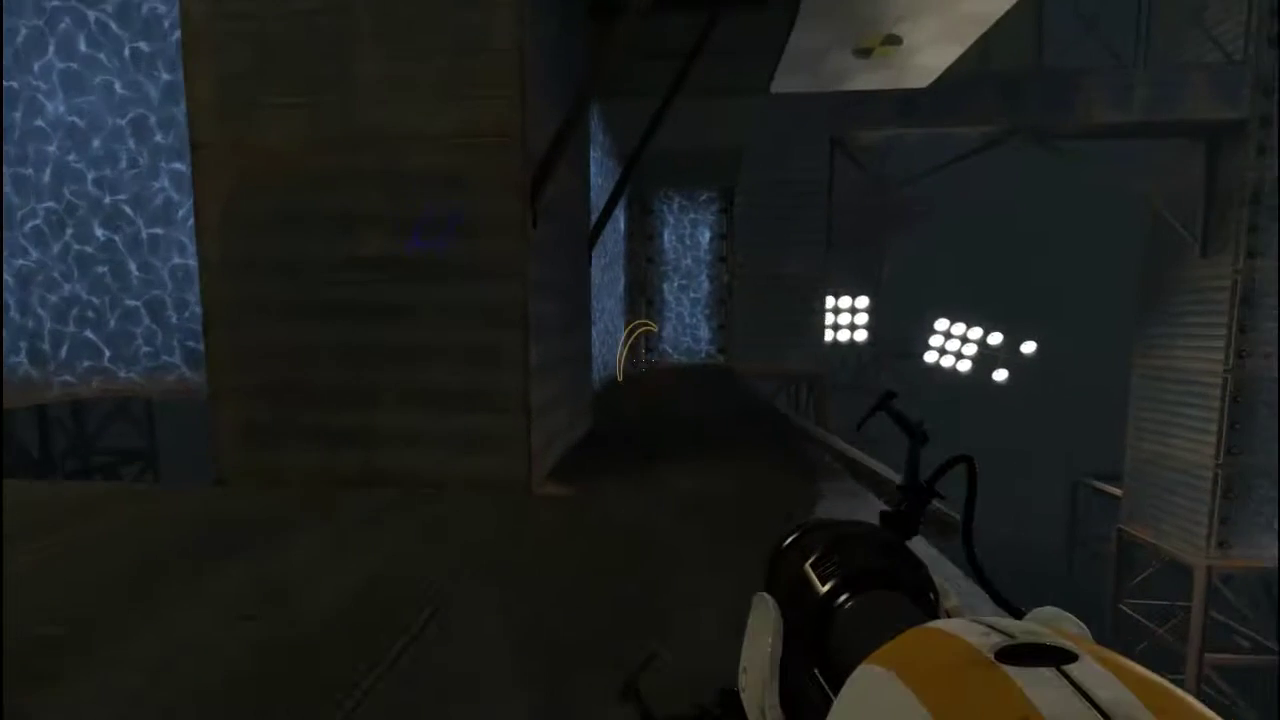
key(grave)
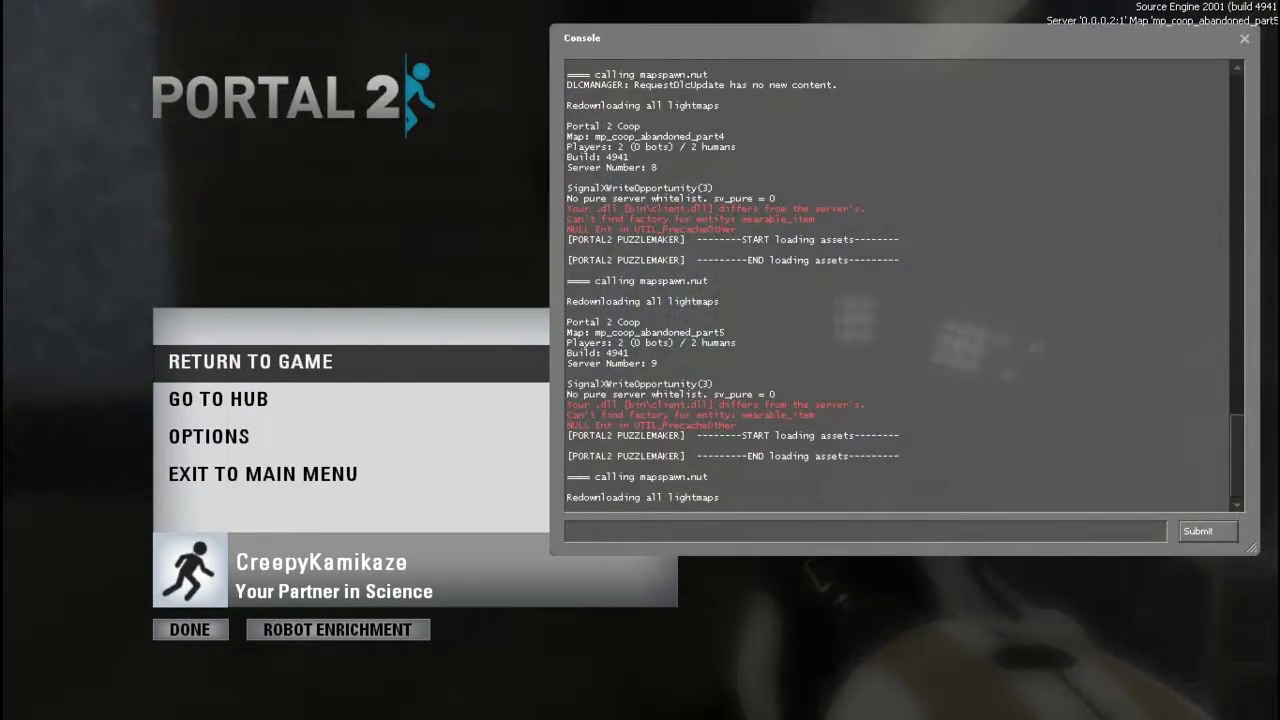
Close the developer console with Esc and return to Part 5.
key(Escape)
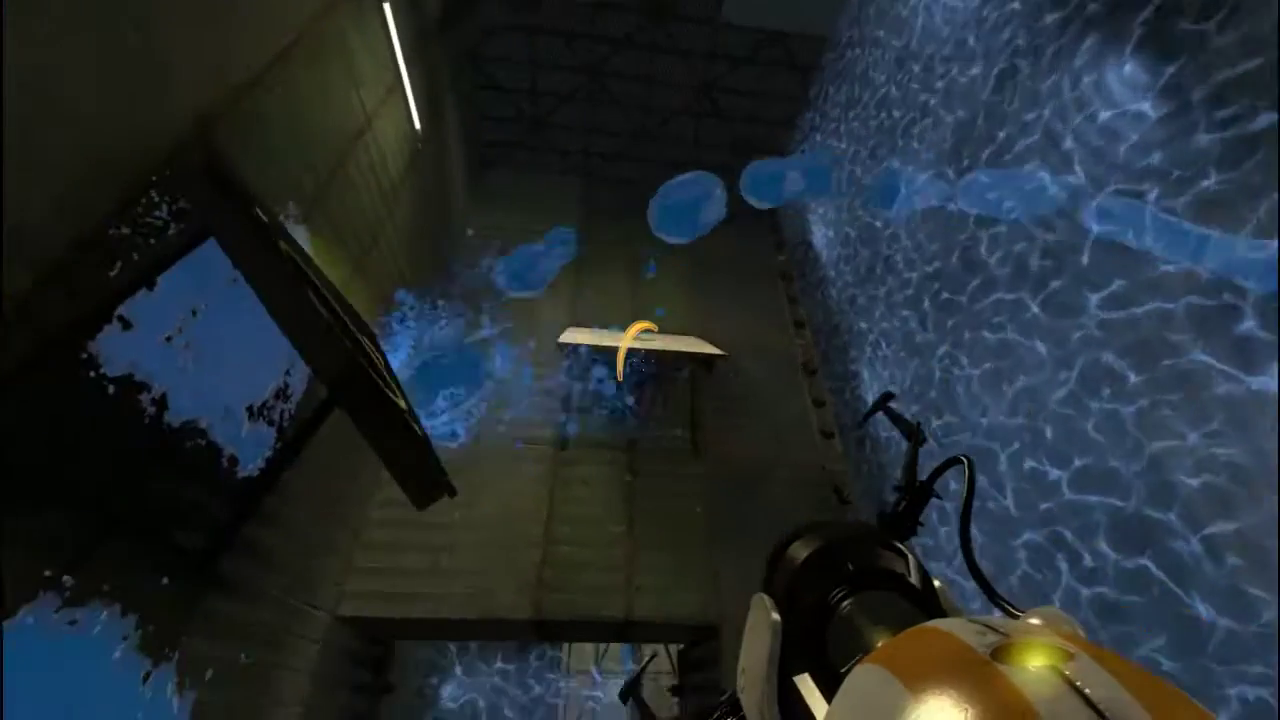
Portal the tiled wall, the gel-covered panel, and the white panel to redirect the funnel.
right_click(640, 350)
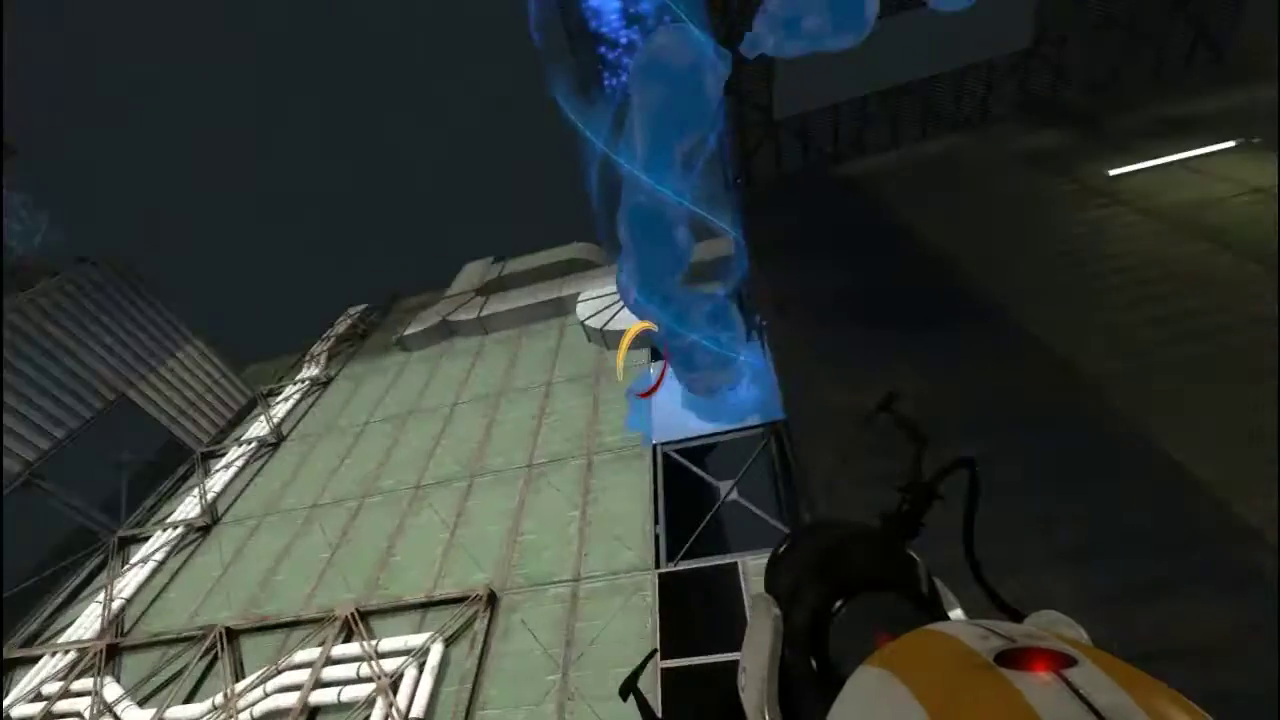
click(640, 360)
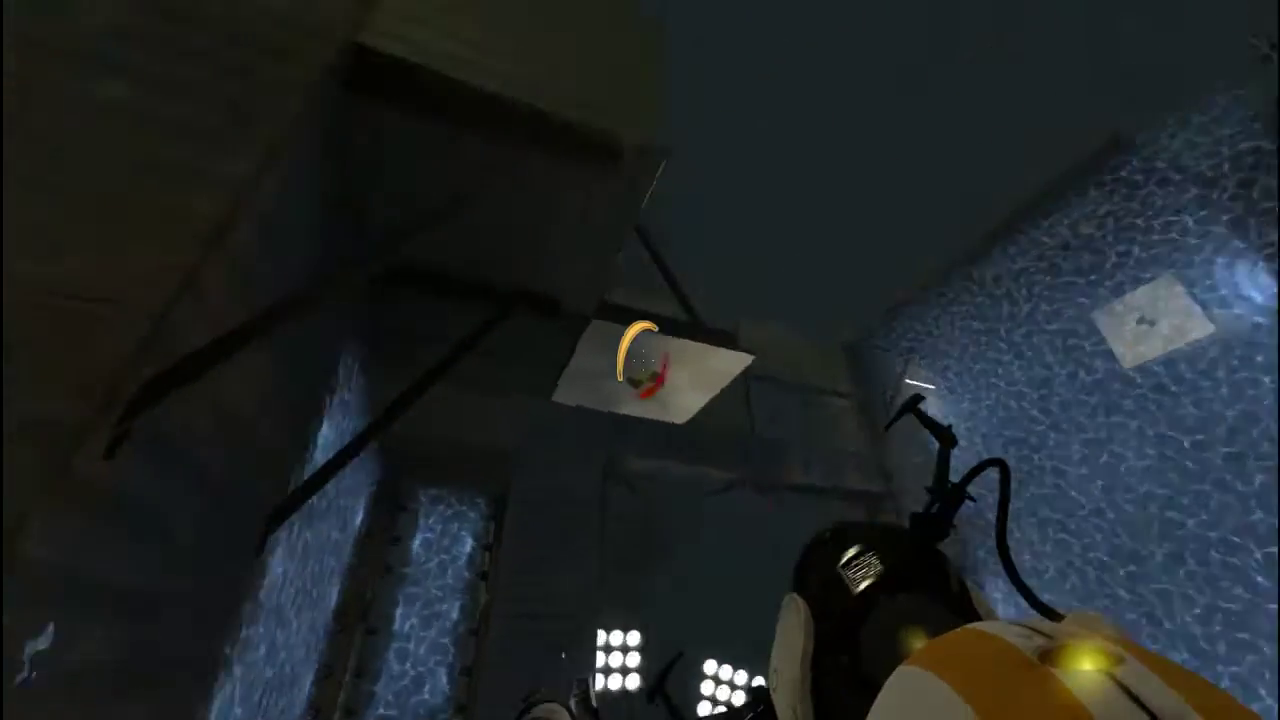
right_click(640, 360)
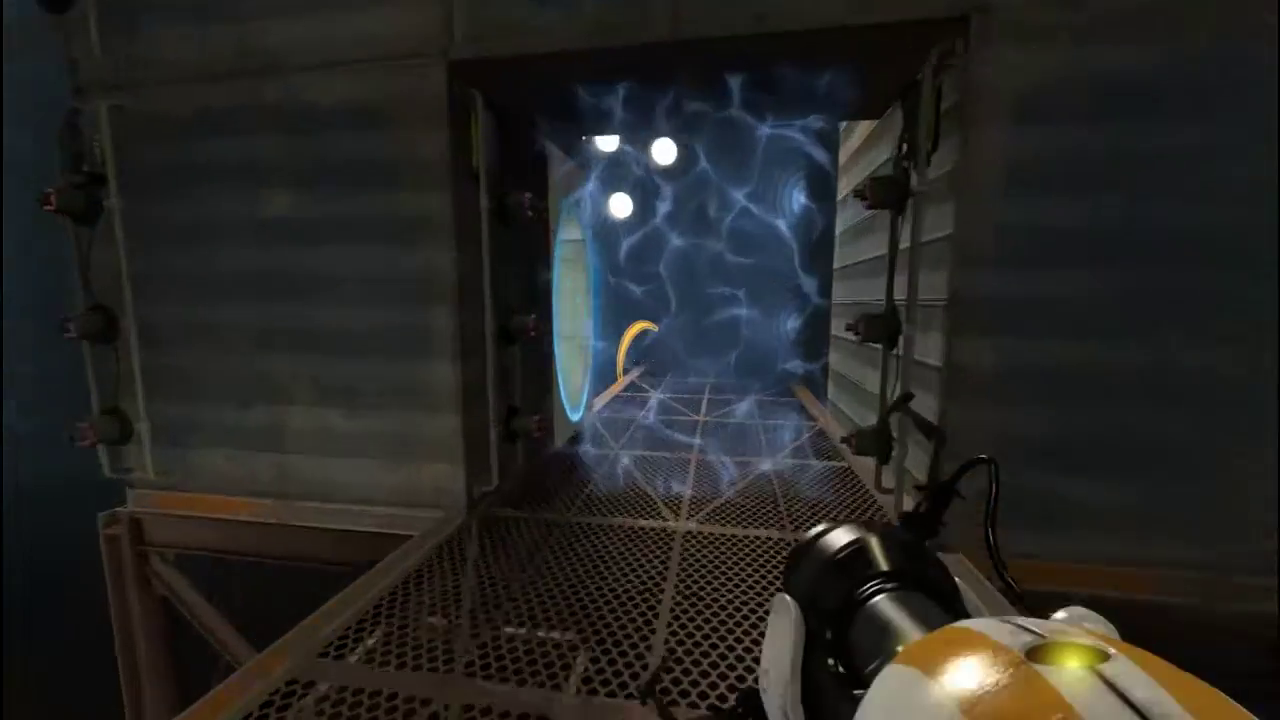
Walk down the catwalk toward the blue portal.
key(w)
key(w)
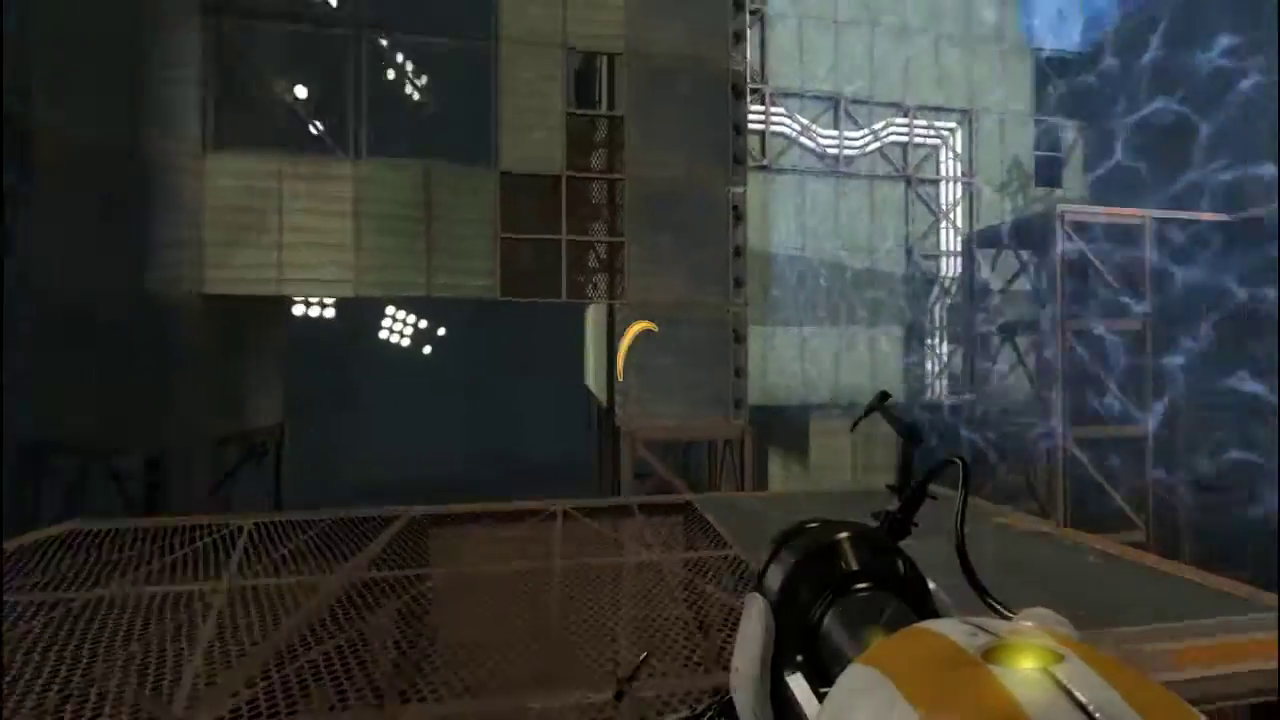